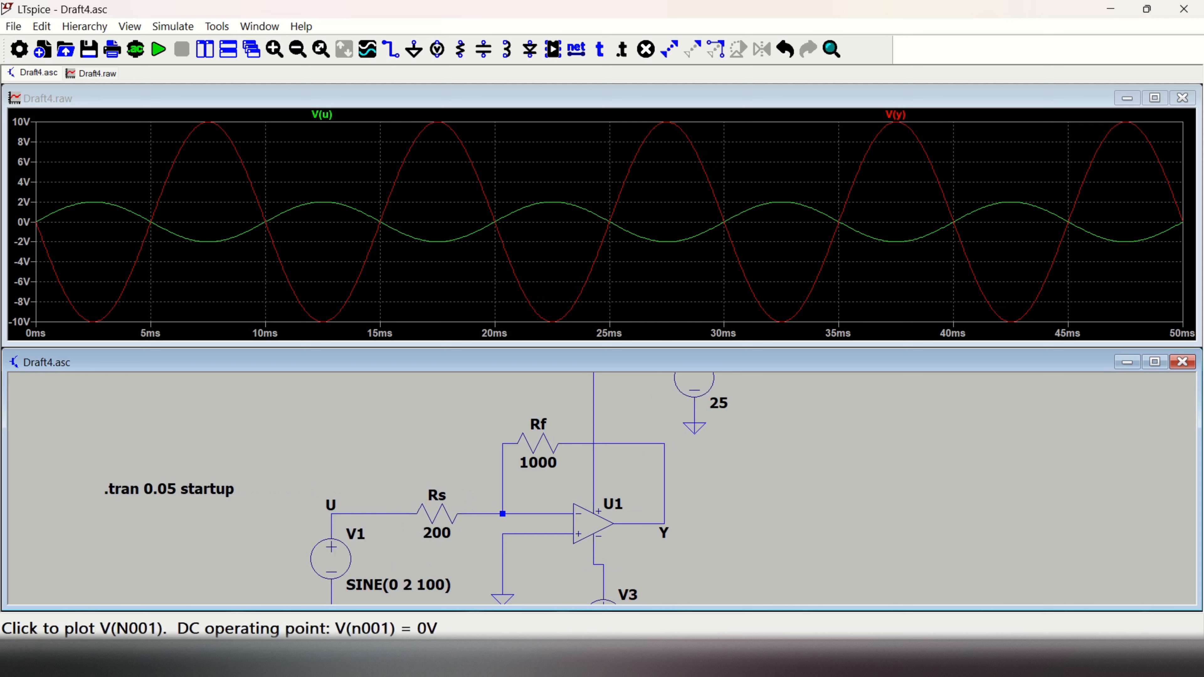
# Step: Examine the finished inverting op-amp schematic, from source V1 and resistors Rs and Rf to supplies V2 and V3
pyautogui.scroll(1, 654, 519)
pyautogui.scroll(-2, 637, 517)
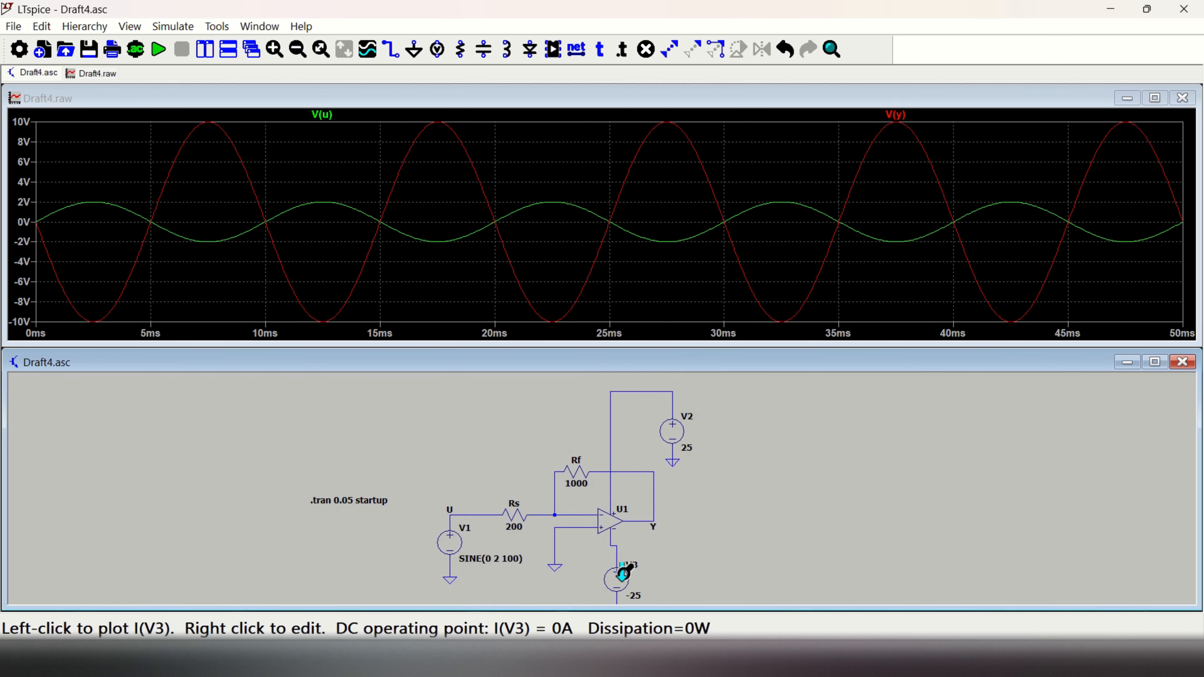
pyautogui.scroll(-2, 469, 562)
pyautogui.scroll(3, 455, 510)
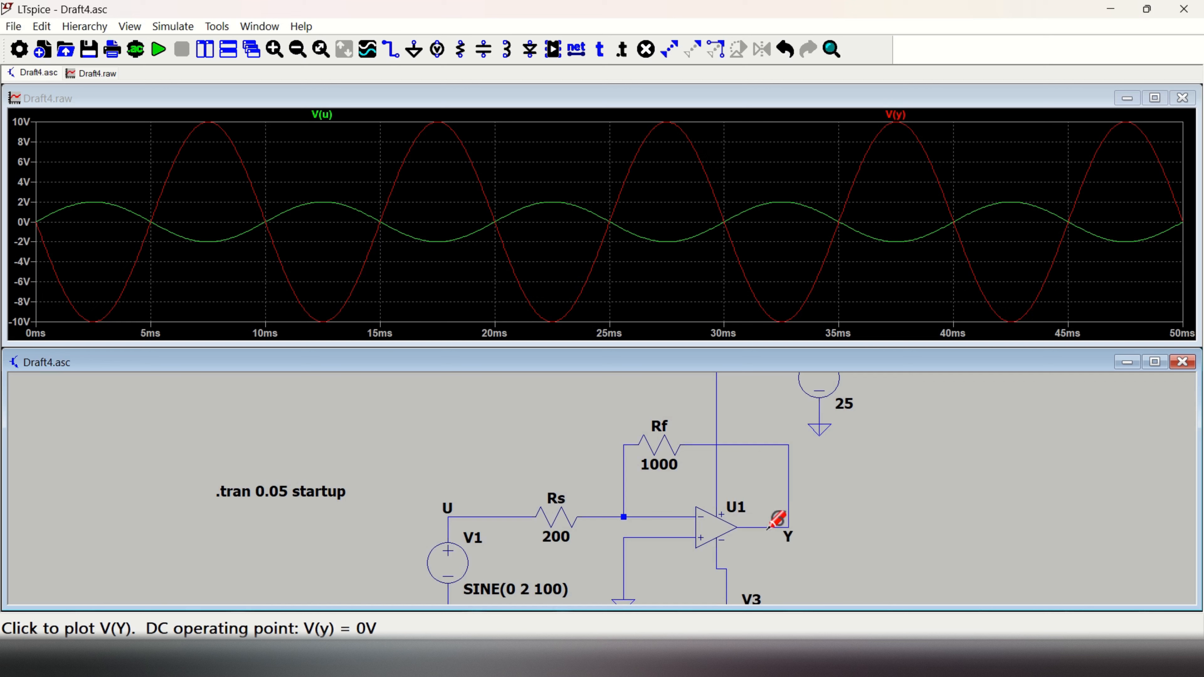
pyautogui.scroll(-2, 779, 520)
pyautogui.scroll(-1, 780, 521)
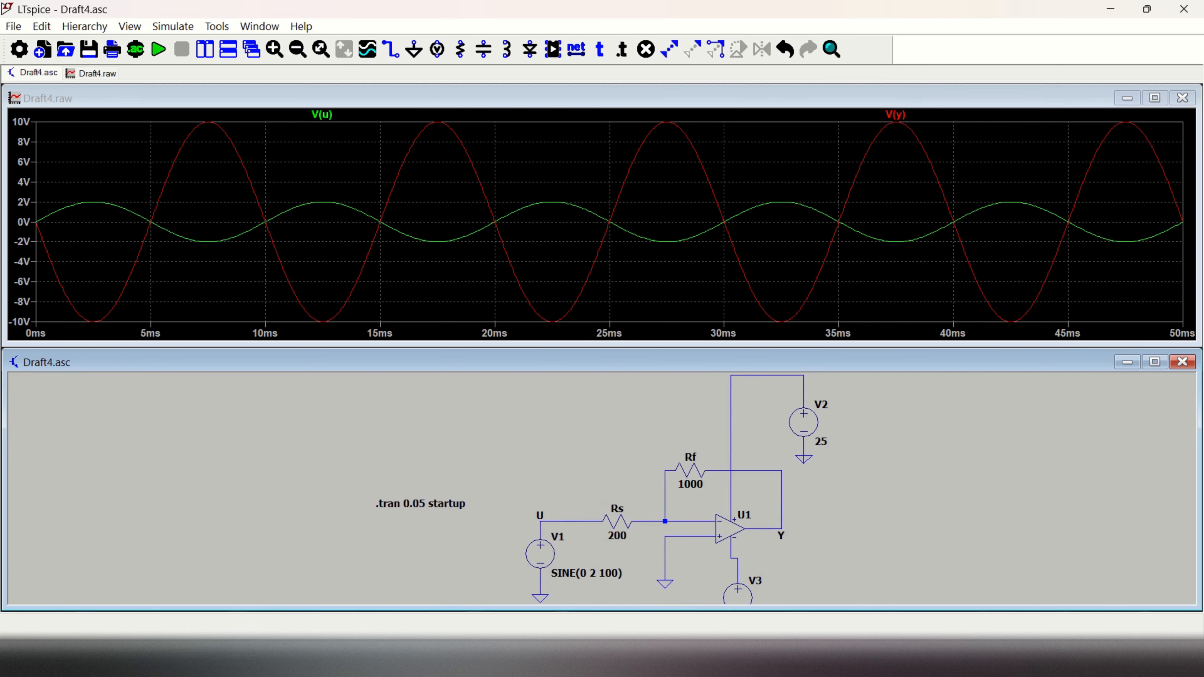
pyautogui.scroll(2, 777, 532)
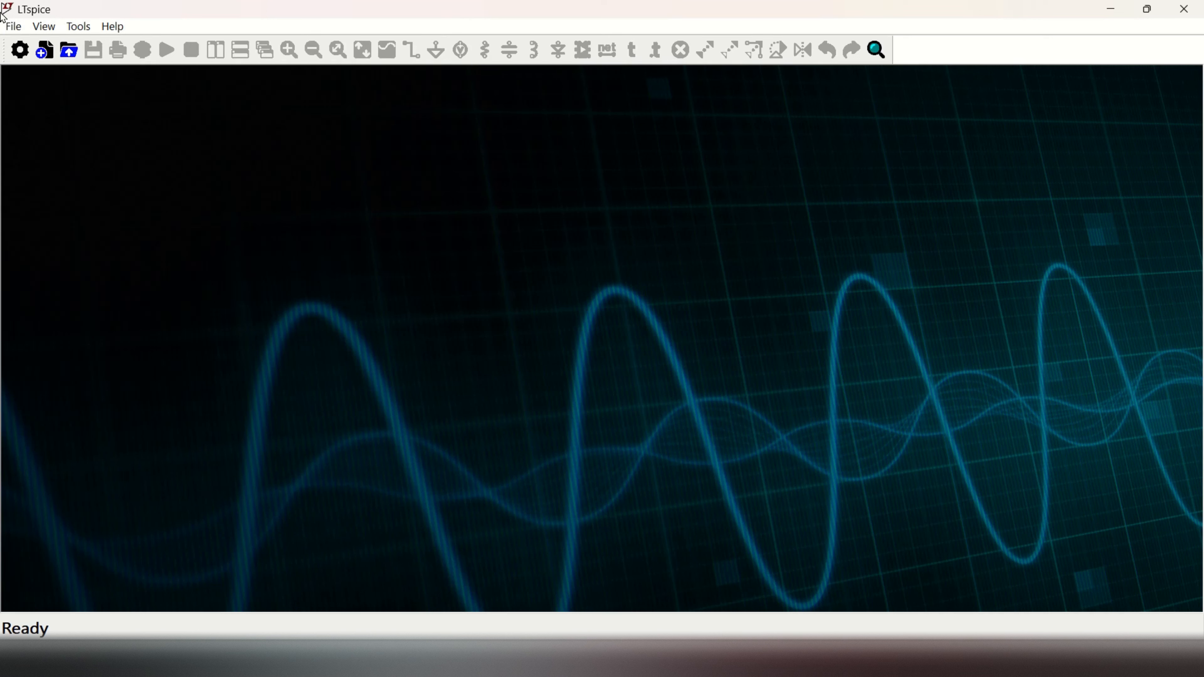
# Step: Create a new schematic and place one UniversalOpAmp2 from the OpAmps library near the centre of the sheet
pyautogui.click(13, 26)
pyautogui.click(83, 49)
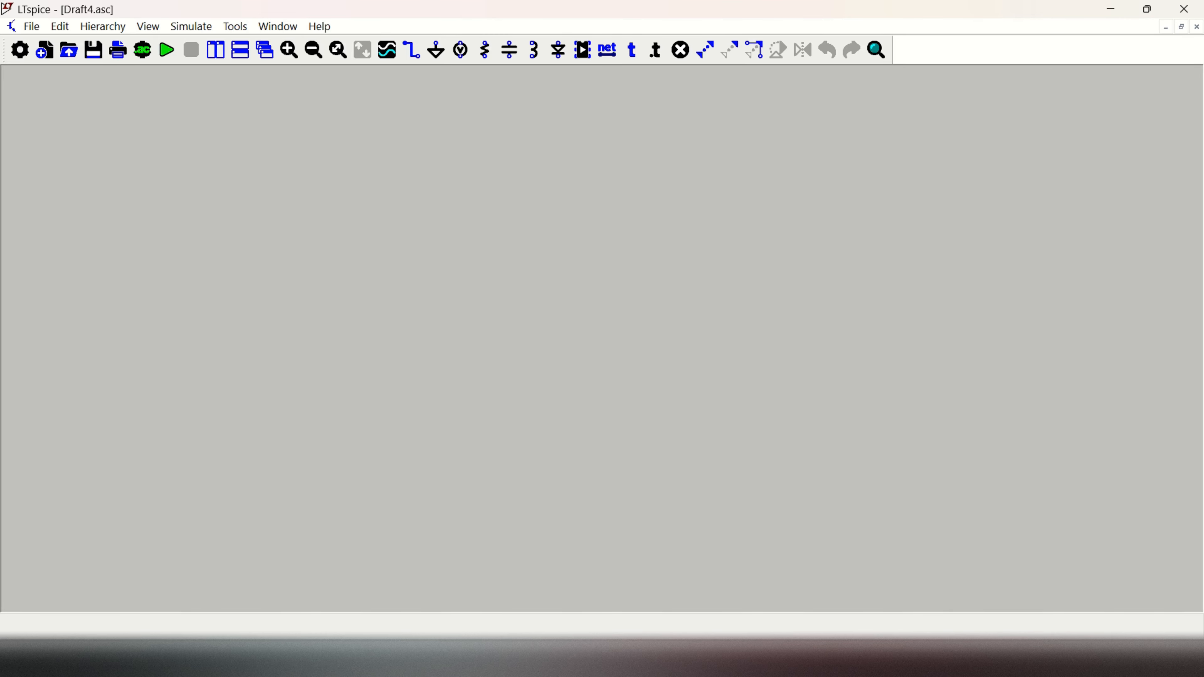
pyautogui.click(587, 55)
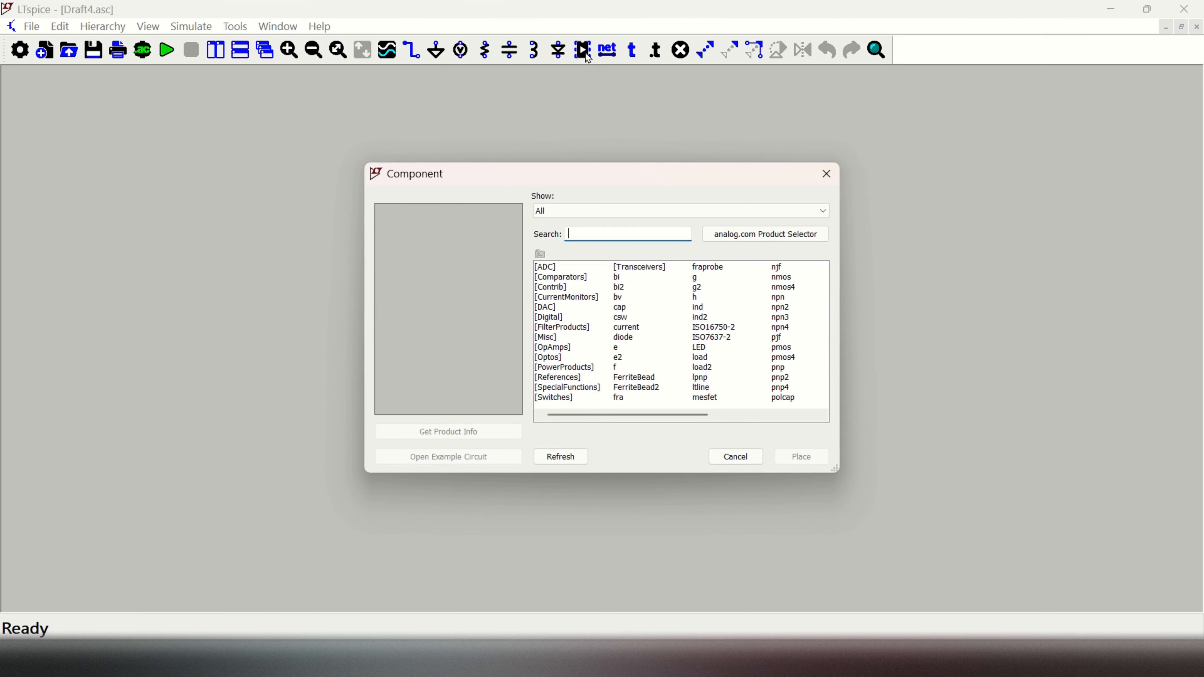
pyautogui.doubleClick(555, 348)
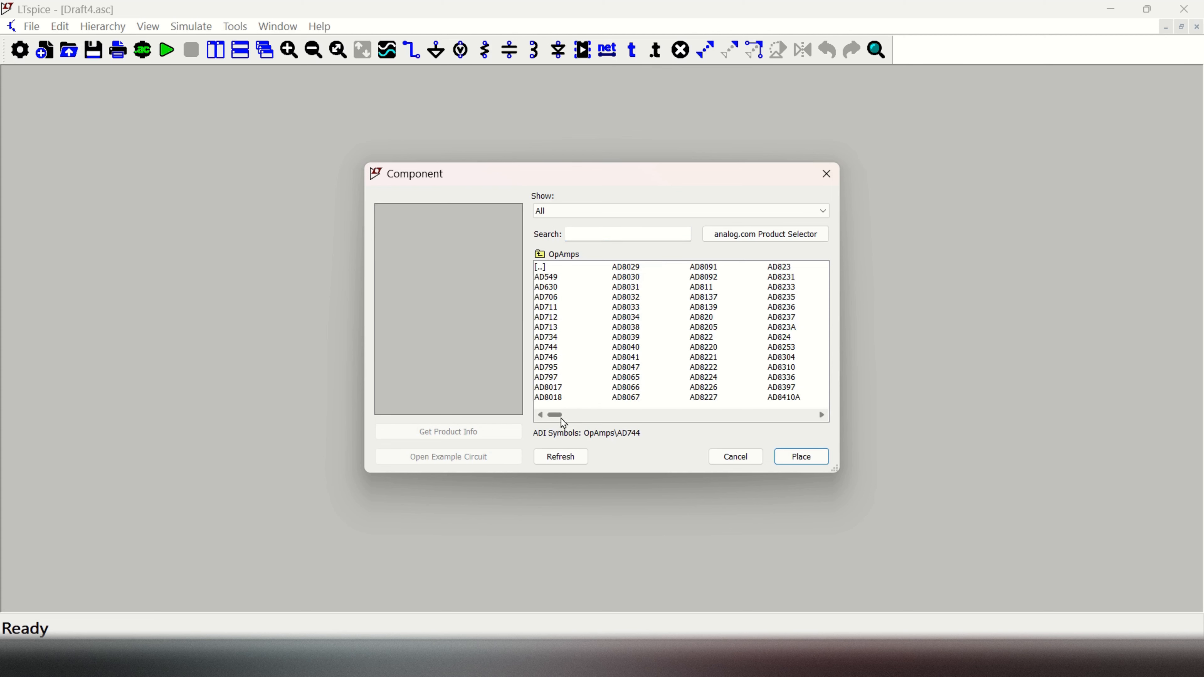
pyautogui.moveTo(560, 420); pyautogui.dragTo(813, 422)
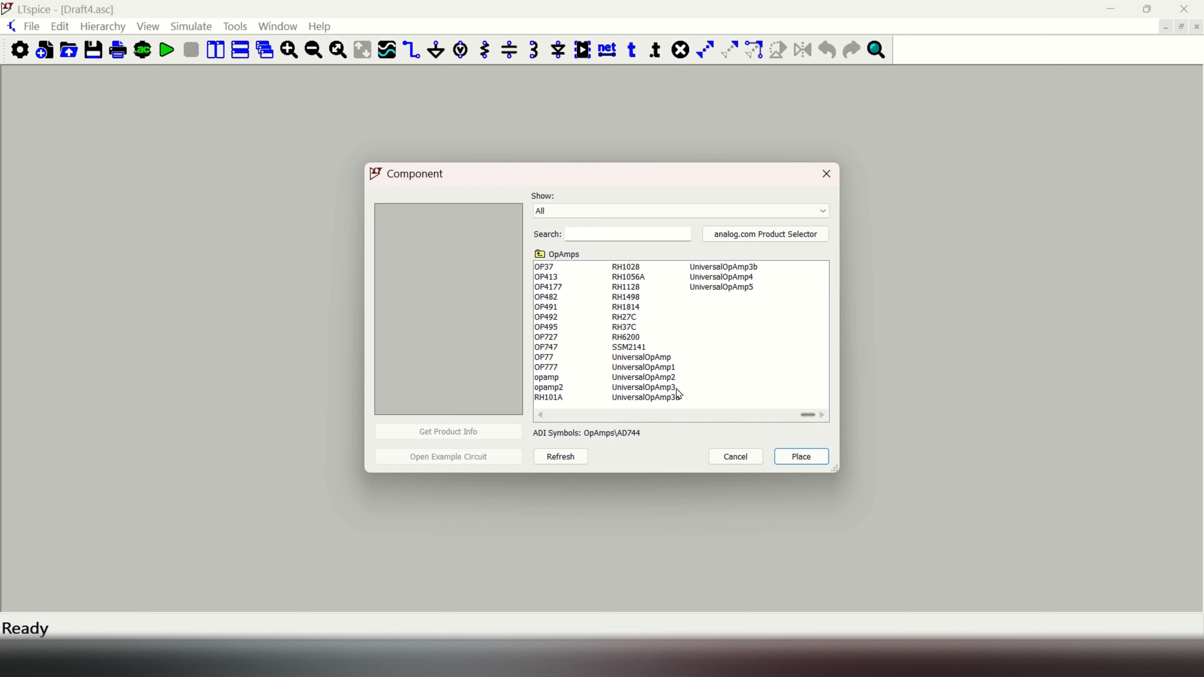
pyautogui.click(663, 379)
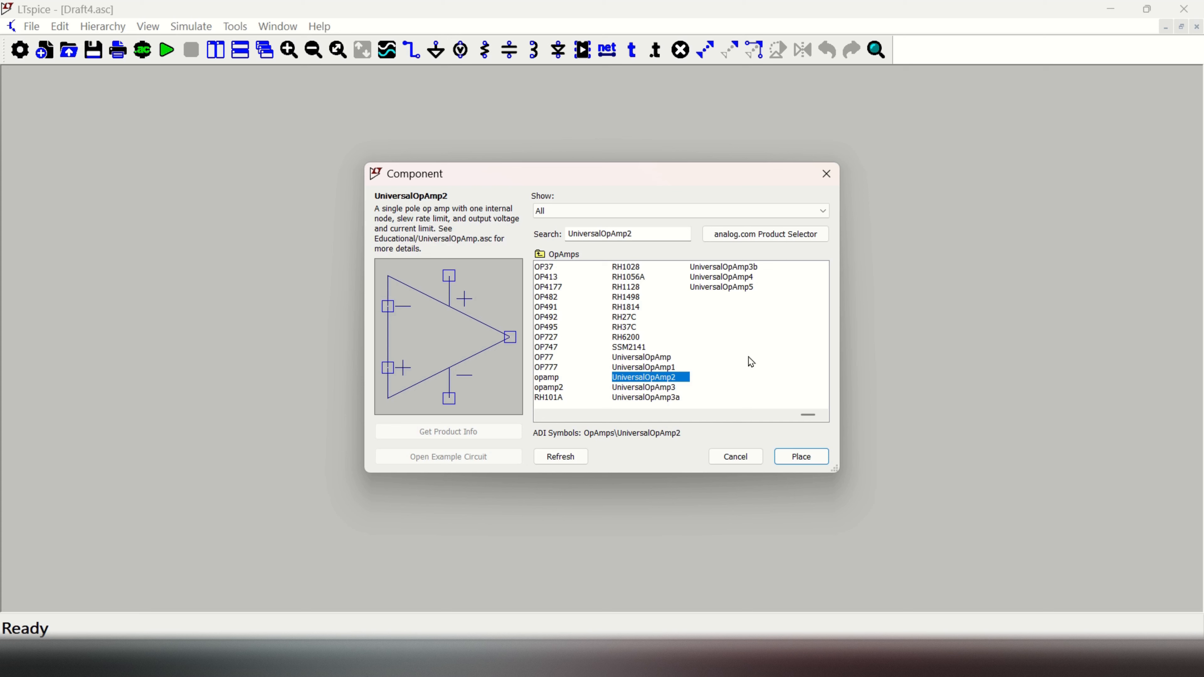
pyautogui.click(815, 464)
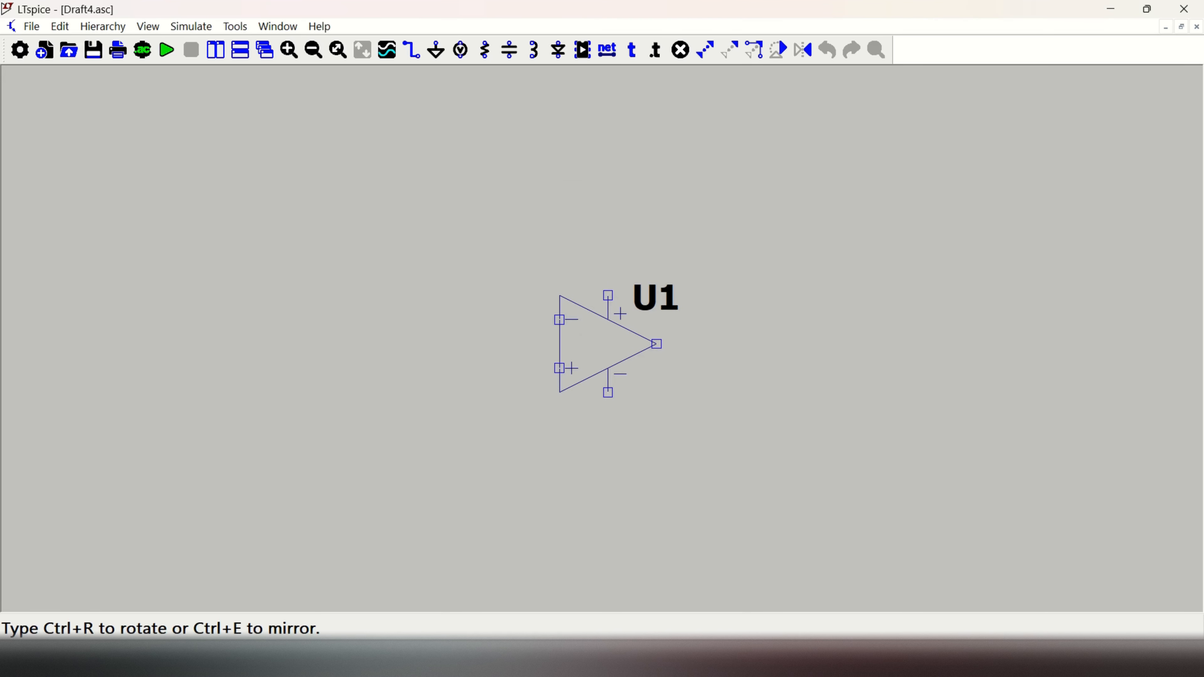
pyautogui.click(608, 297)
pyautogui.press('Escape')
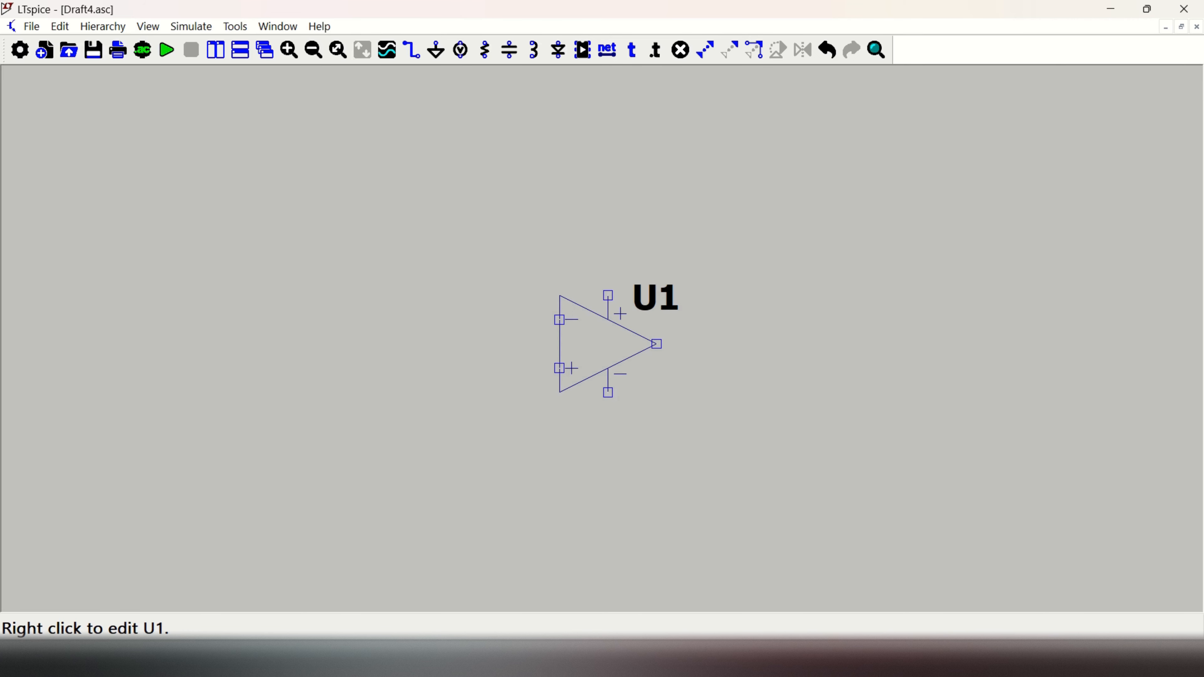
# Step: Place two upright voltage sources to the right of the op amp, one above its level and one below it
pyautogui.scroll(2, 662, 348)
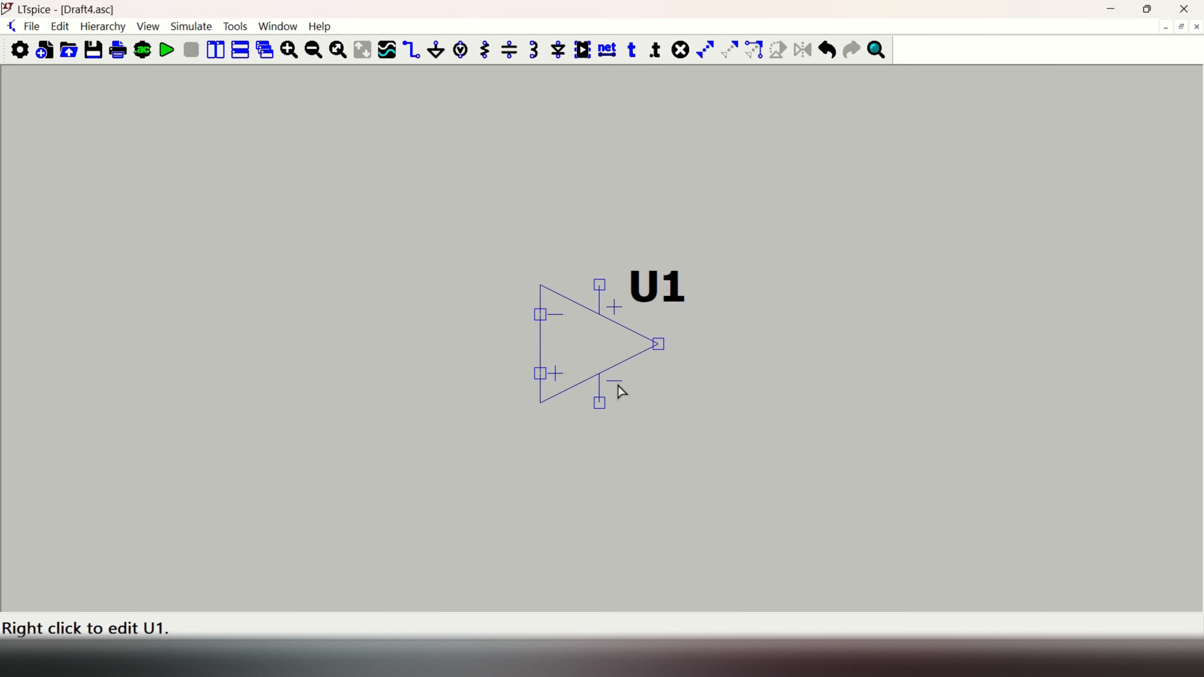
pyautogui.scroll(-1, 613, 306)
pyautogui.scroll(-2, 619, 304)
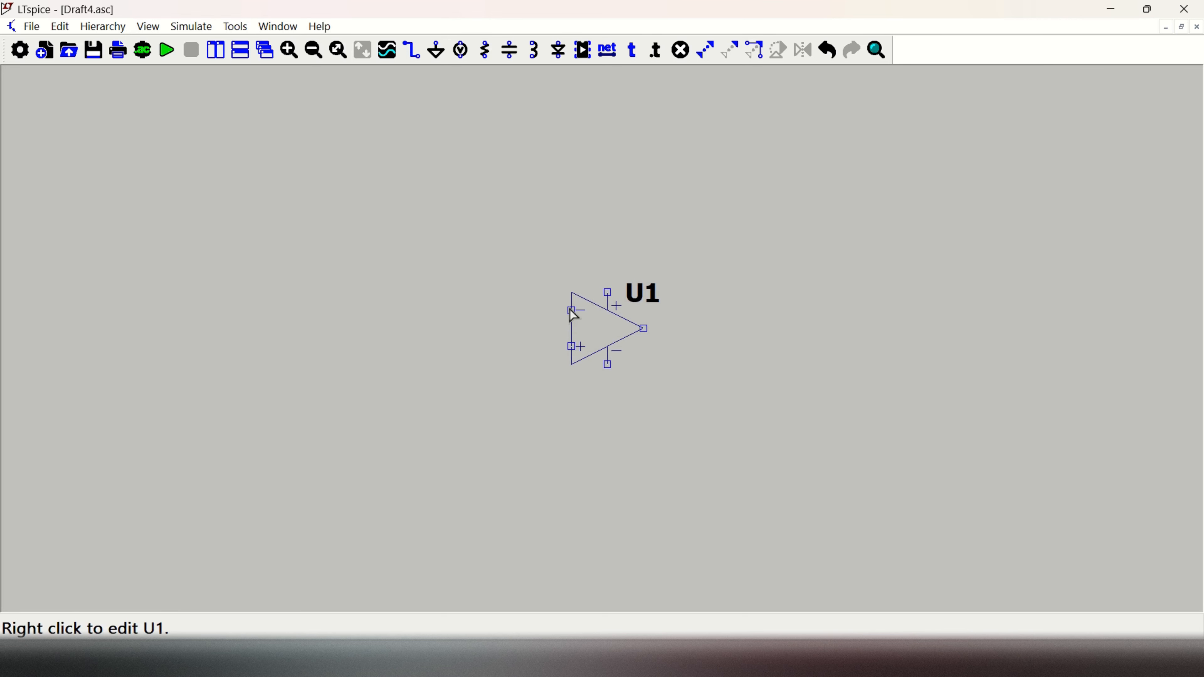
pyautogui.scroll(2, 572, 314)
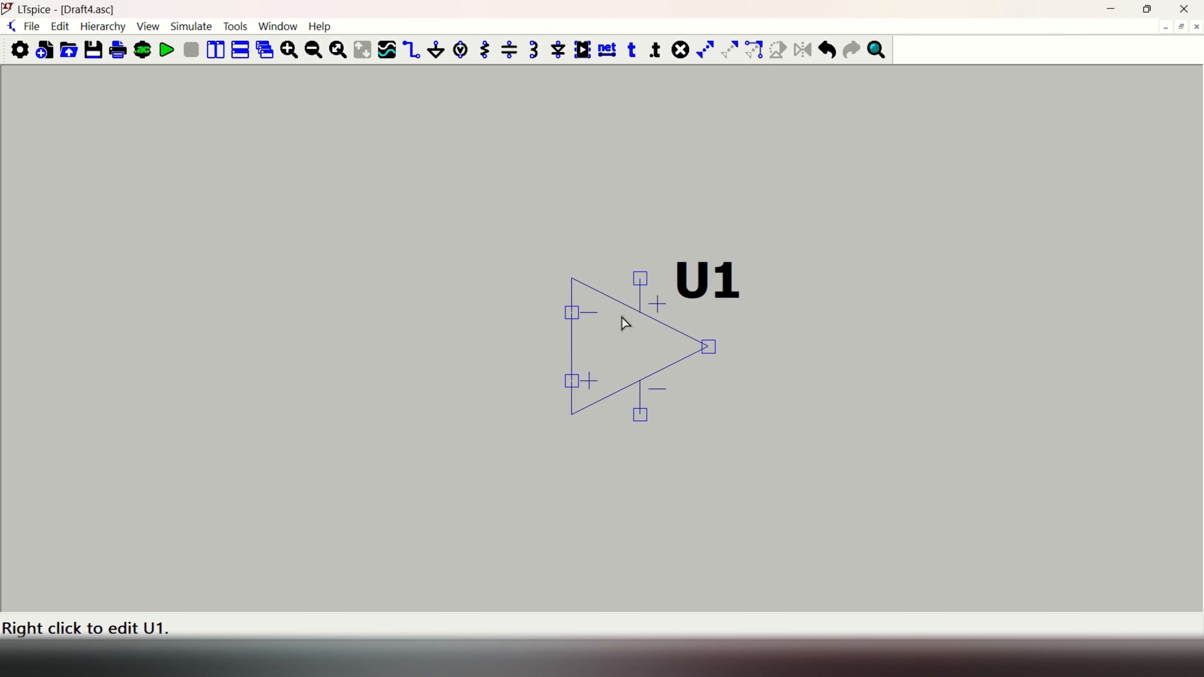
pyautogui.scroll(1, 635, 327)
pyautogui.scroll(-2, 656, 339)
pyautogui.scroll(-2, 714, 363)
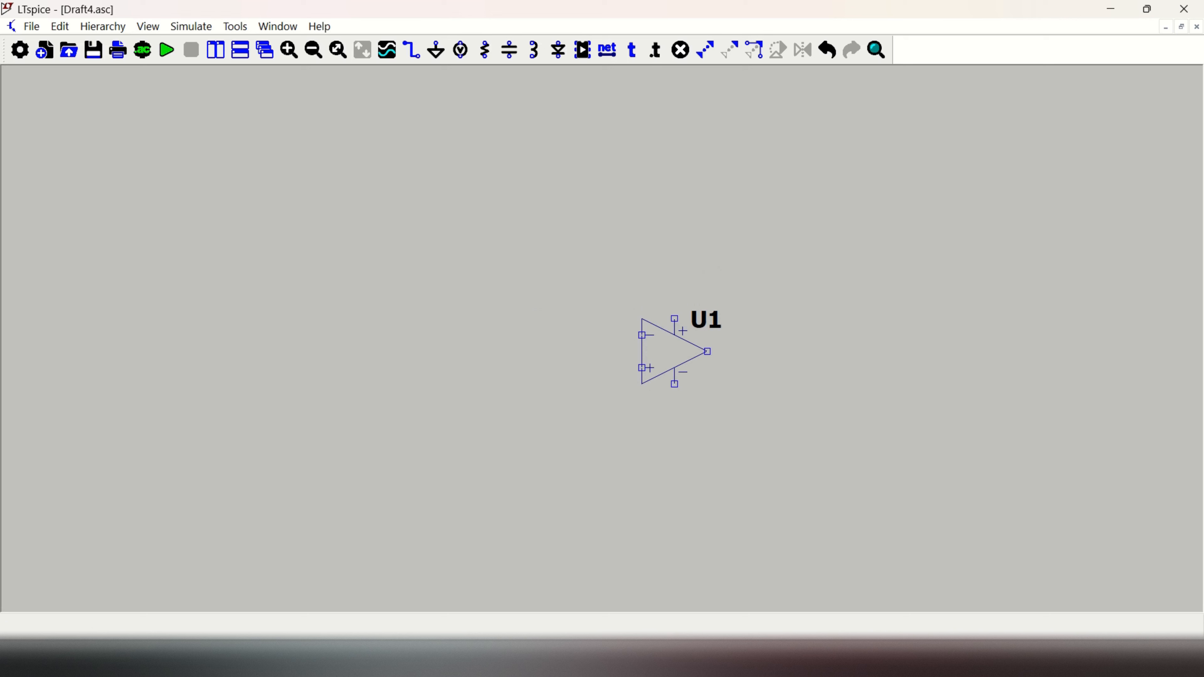
pyautogui.click(460, 51)
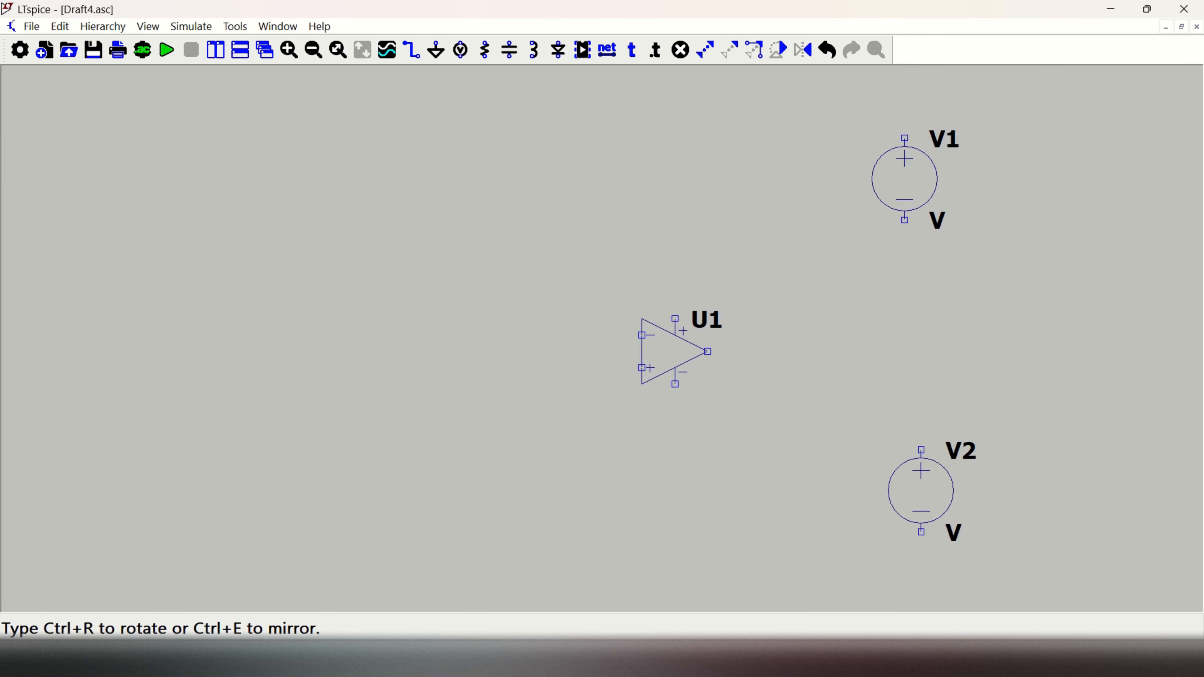
pyautogui.click(906, 491)
pyautogui.press('Escape')
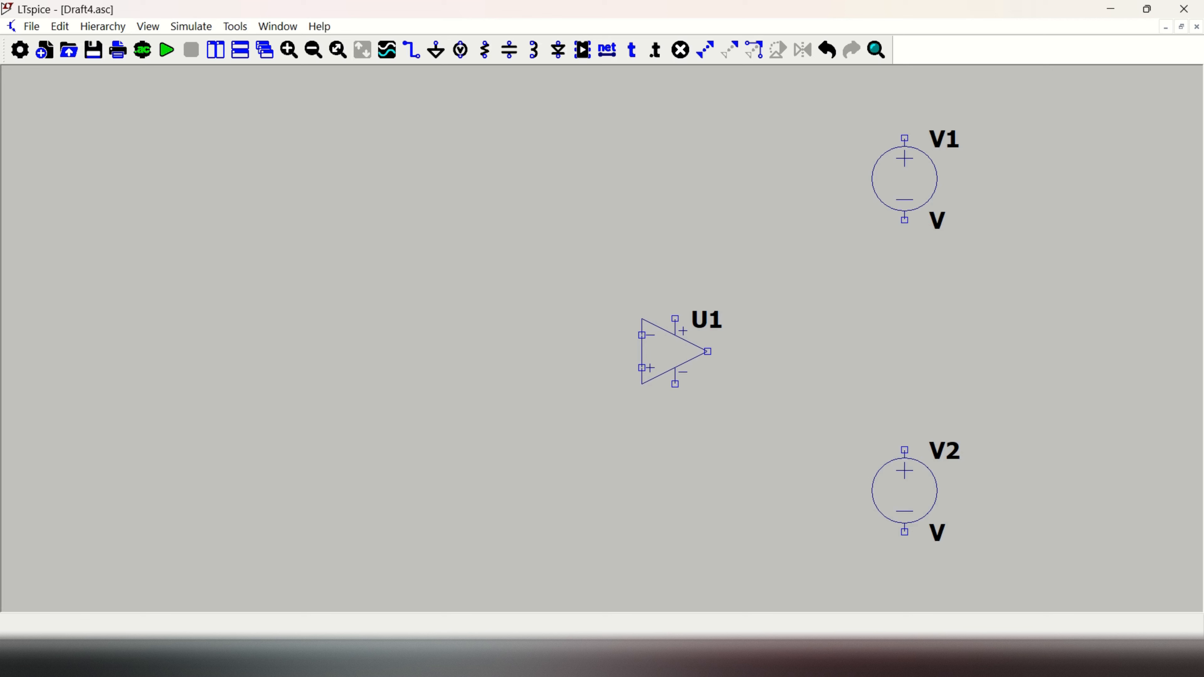
# Step: Place a ground symbol a short distance below each of the two voltage sources, V1 and V2
pyautogui.click(437, 51)
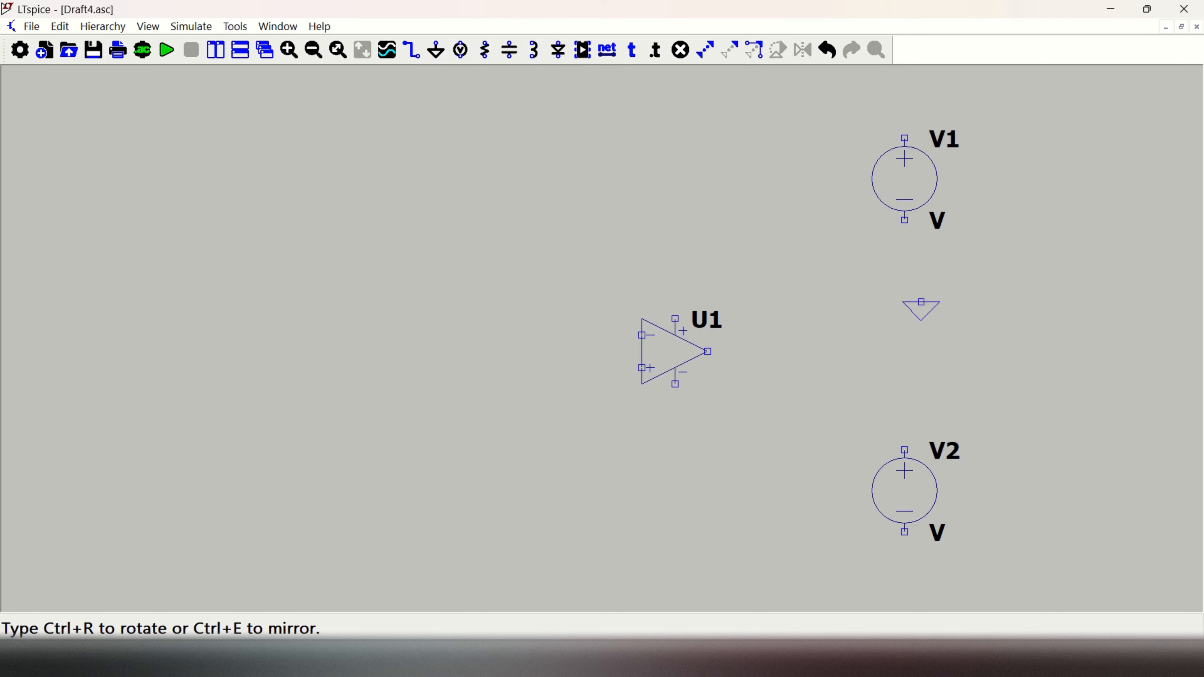
pyautogui.click(906, 270)
pyautogui.click(905, 582)
pyautogui.press('Escape')
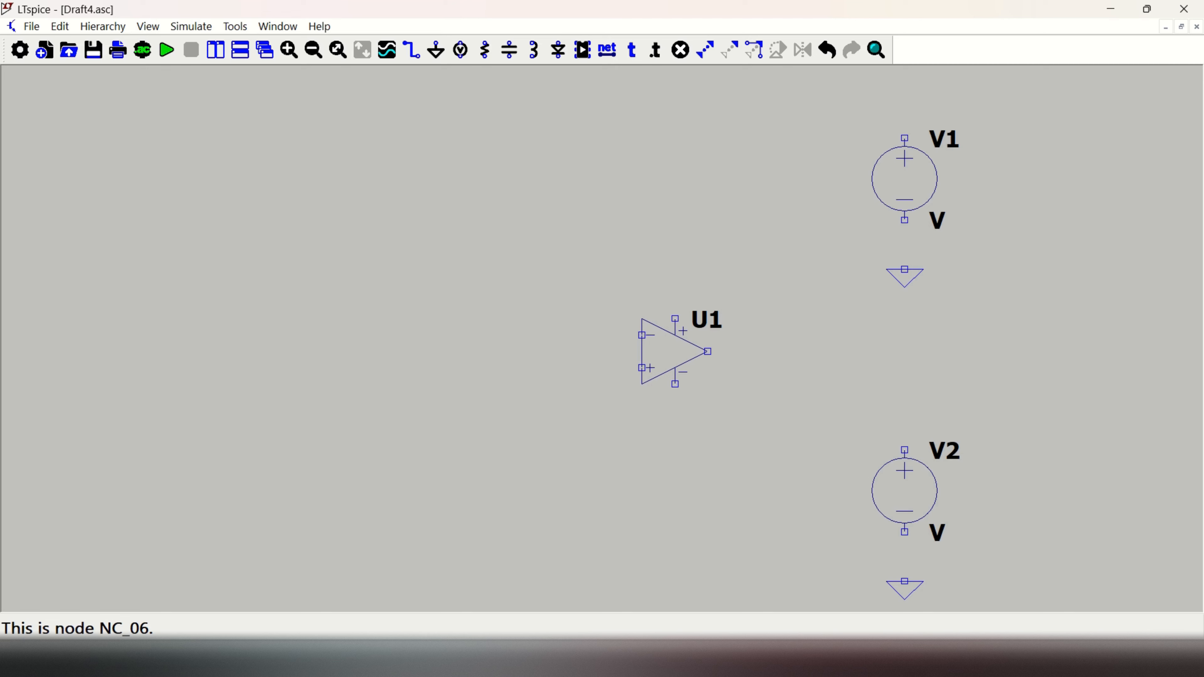
# Step: Wire V1 between ground and the op amp's positive supply pin, and V2 between ground and its negative supply pin
pyautogui.press('F3')
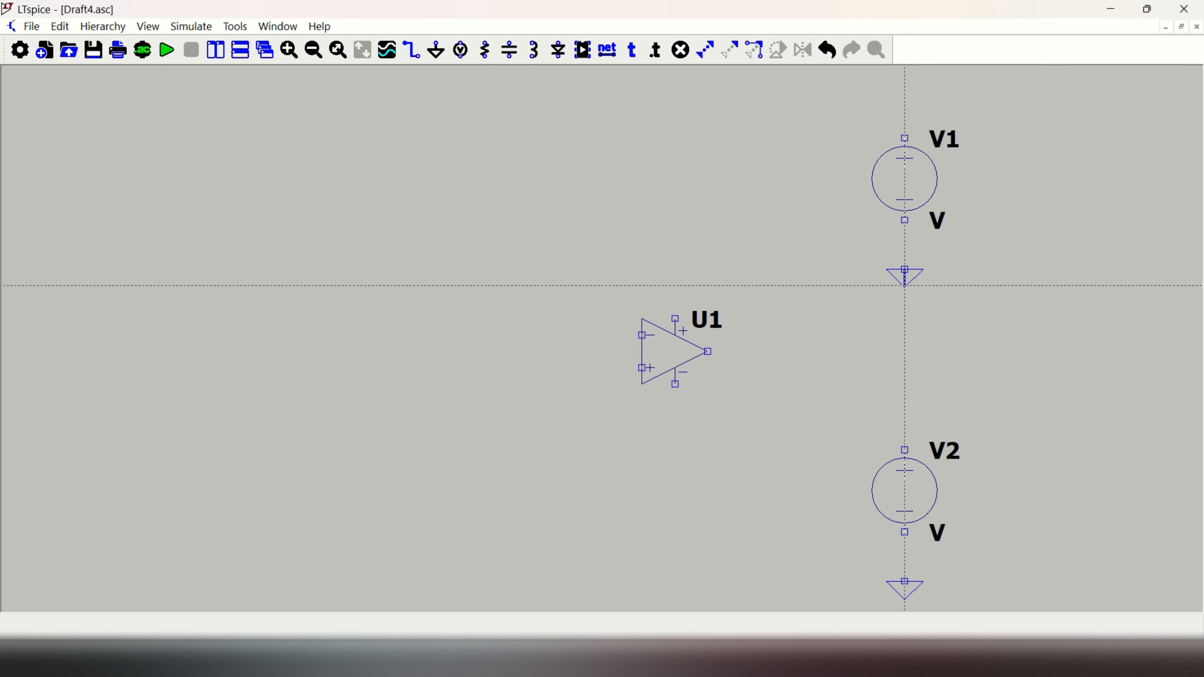
pyautogui.click(905, 269)
pyautogui.click(905, 105)
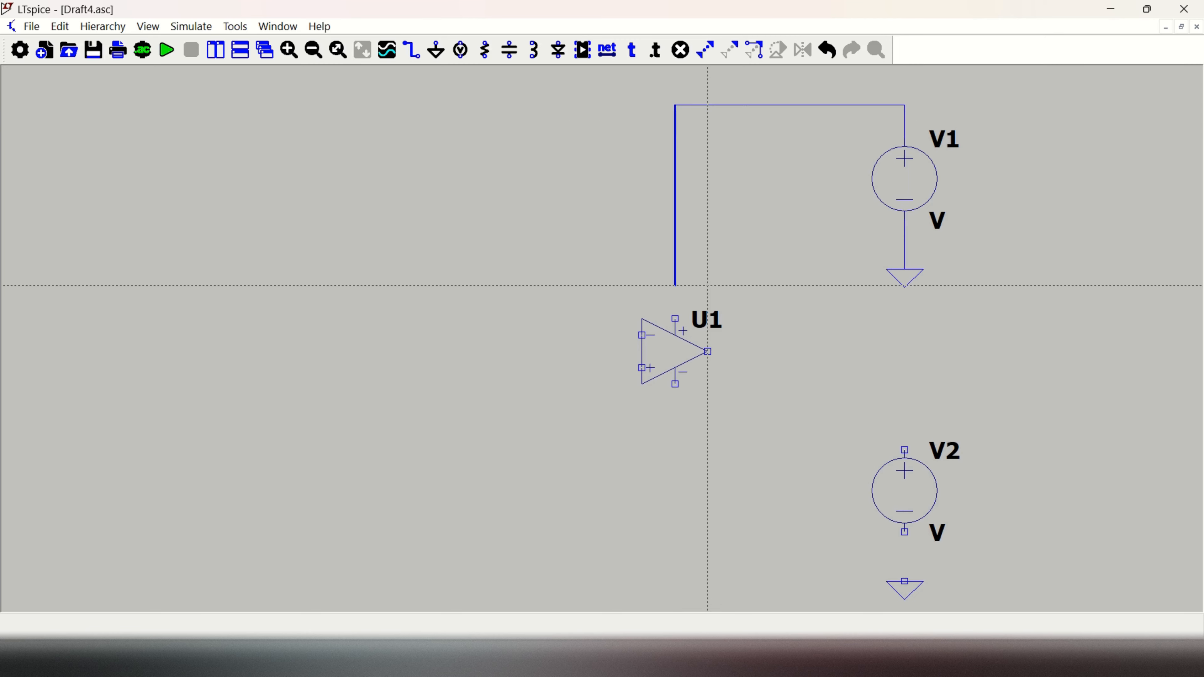
pyautogui.click(675, 319)
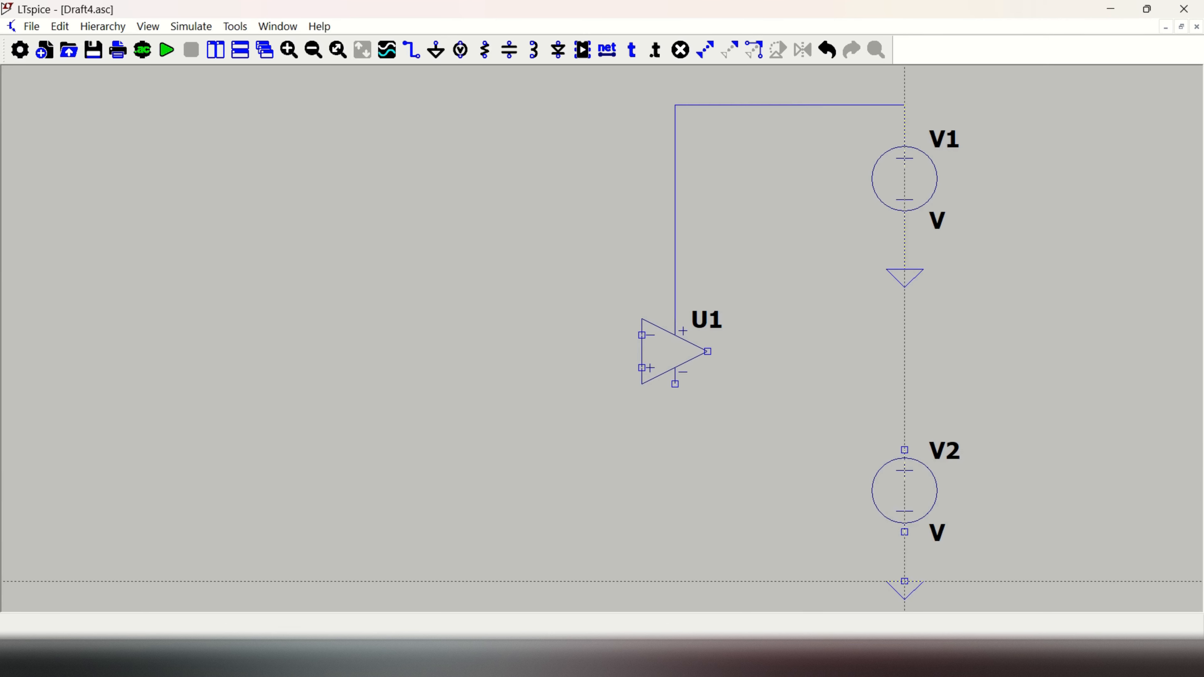
pyautogui.click(905, 598)
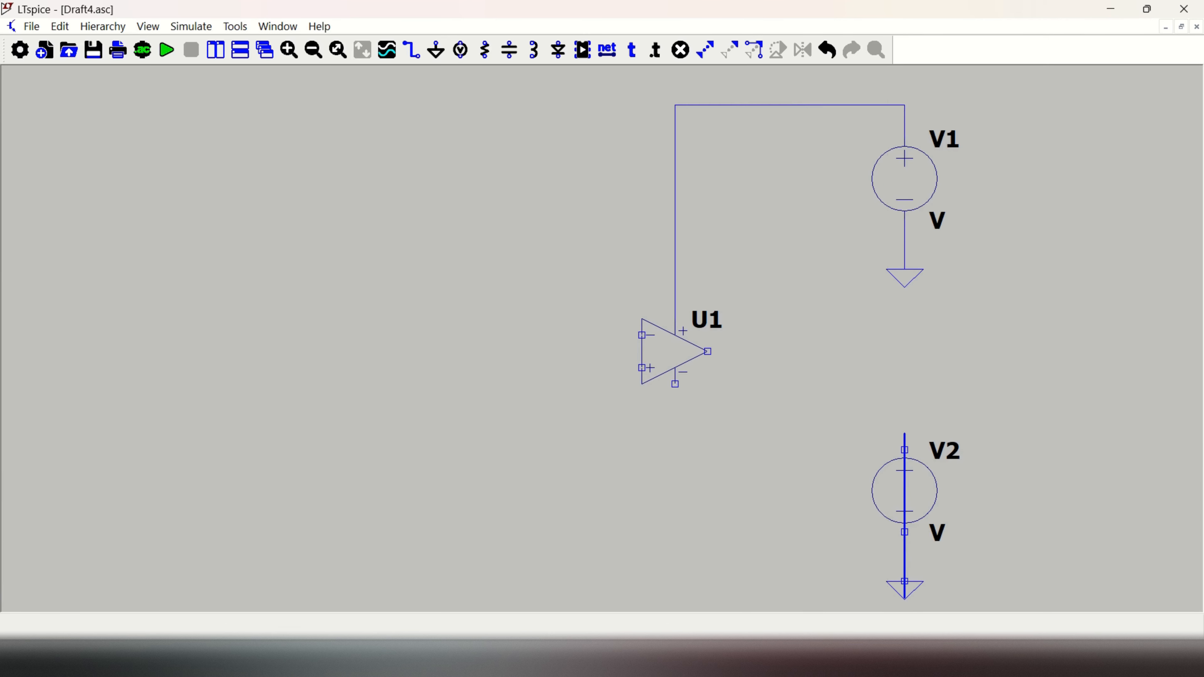
pyautogui.click(872, 417)
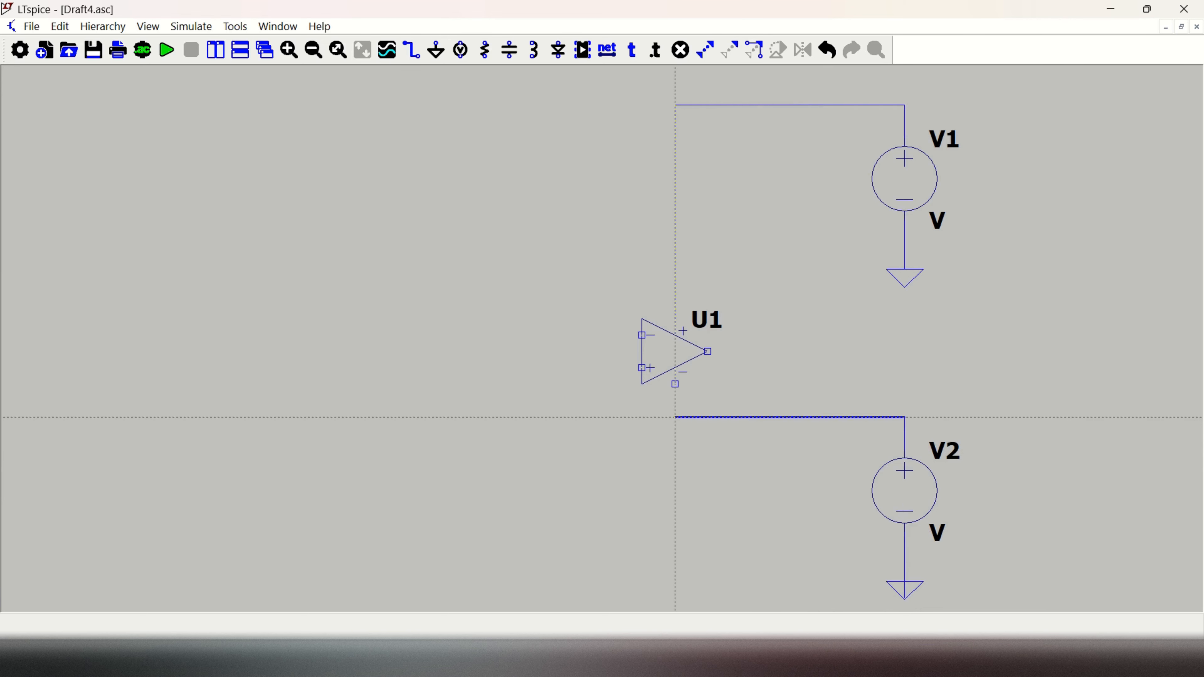
pyautogui.click(675, 384)
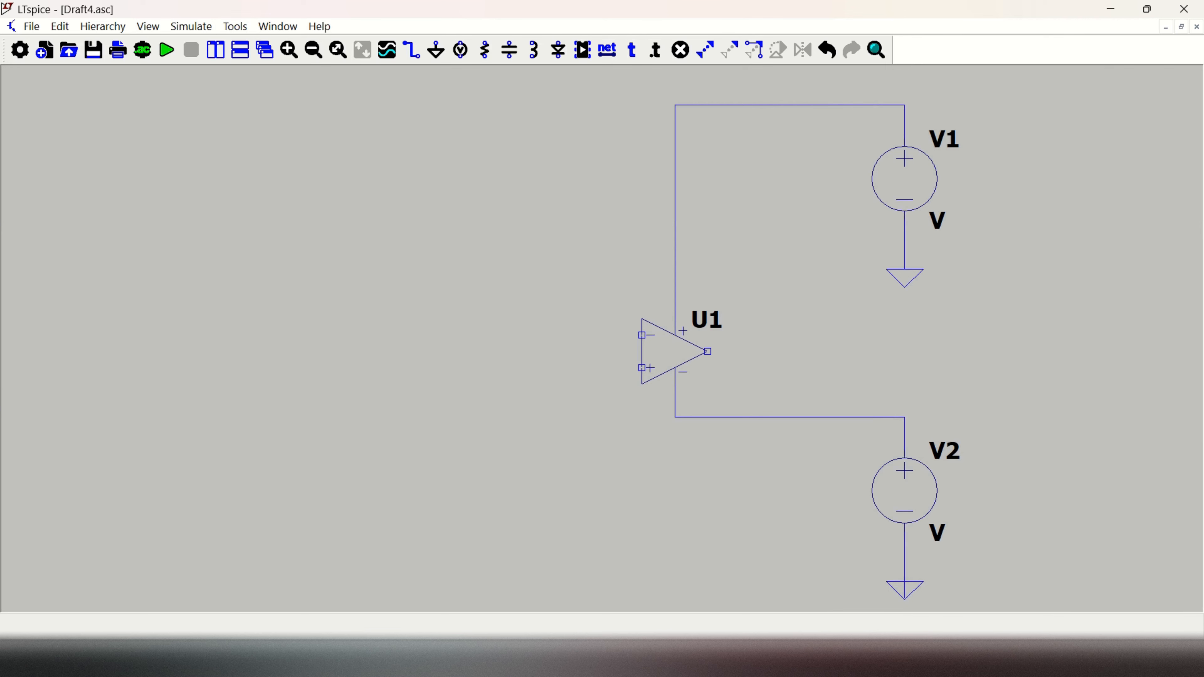
# Step: Set the supply voltages by giving V1 a value of 15 and V2 a value of -15
pyautogui.rightClick(919, 233)
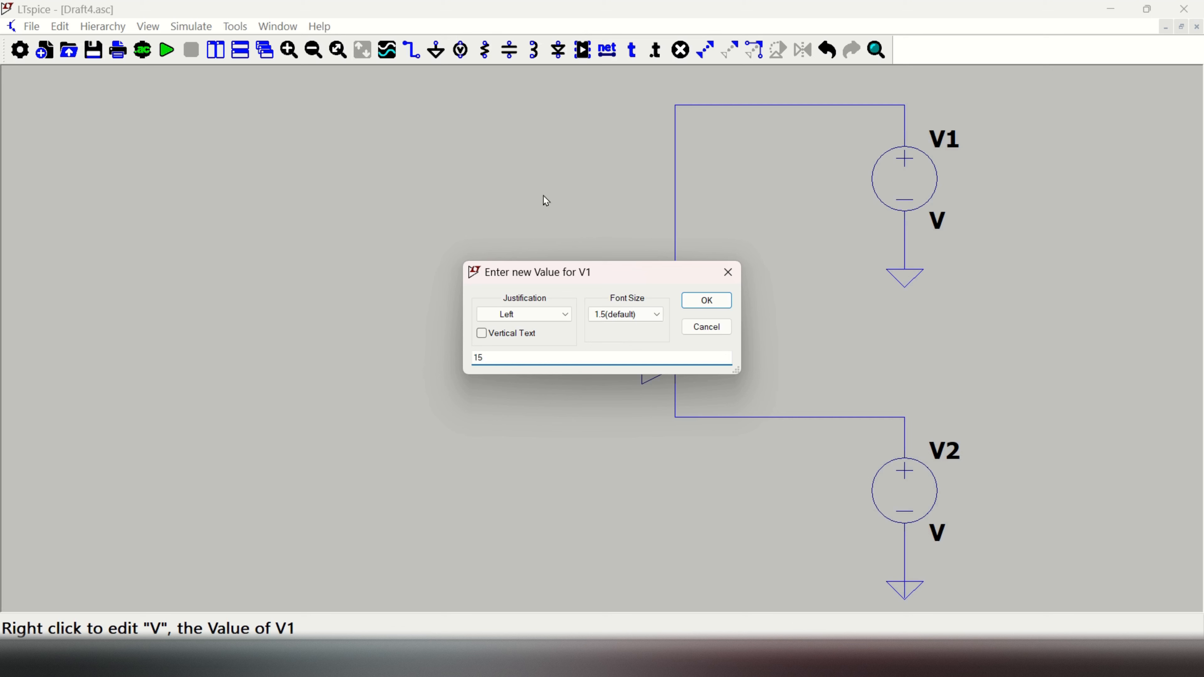
pyautogui.write('15')
pyautogui.click(706, 300)
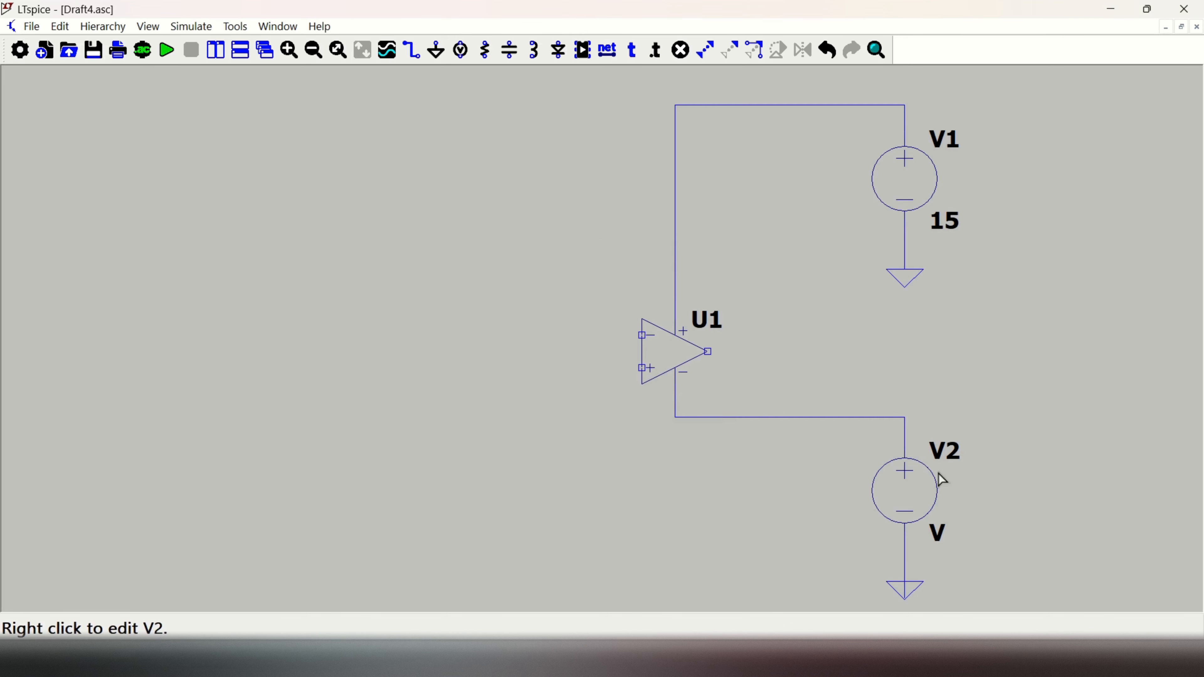
pyautogui.rightClick(924, 513)
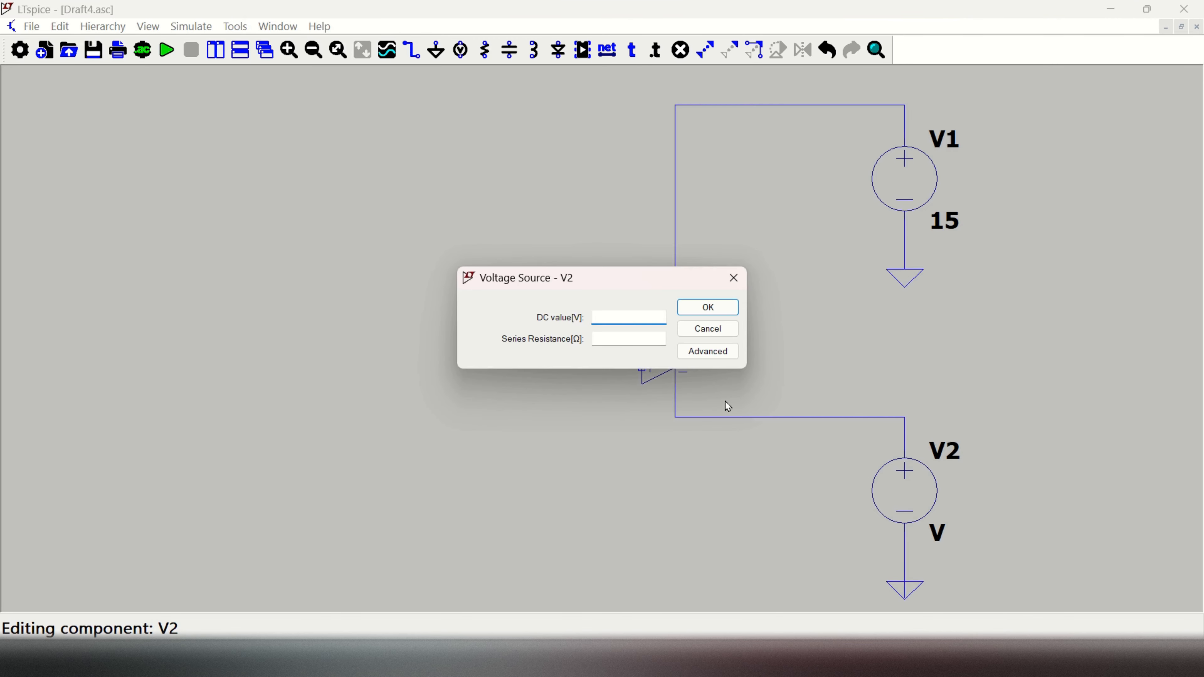
pyautogui.click(720, 339)
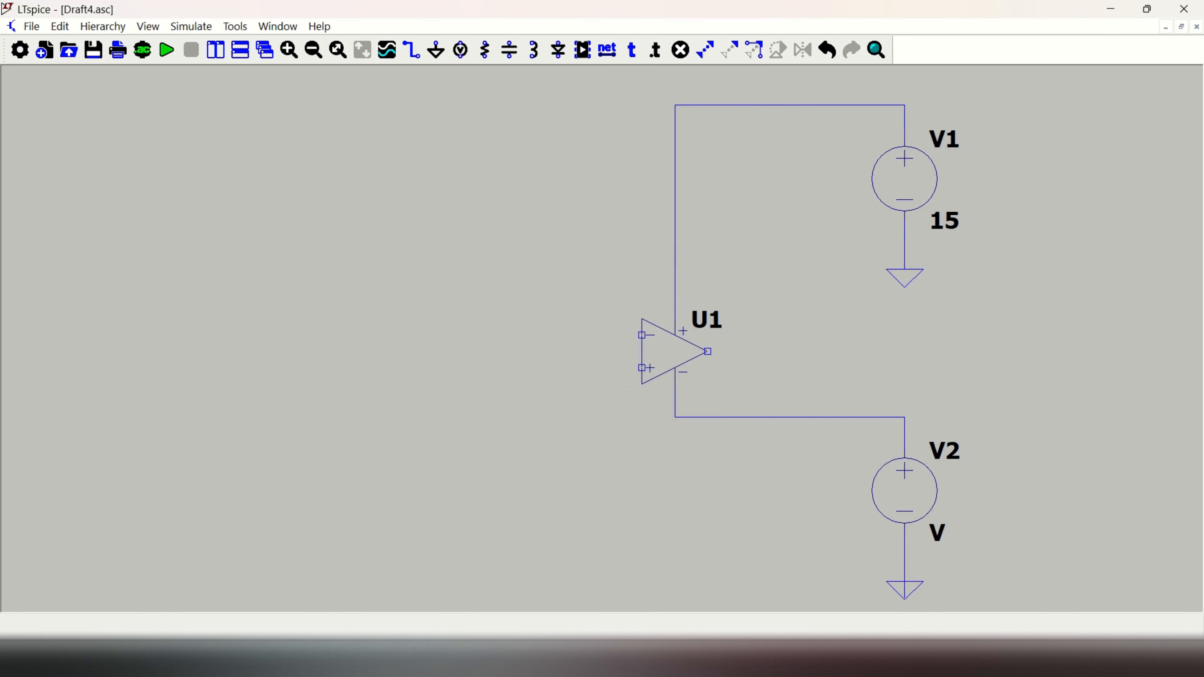
pyautogui.rightClick(928, 535)
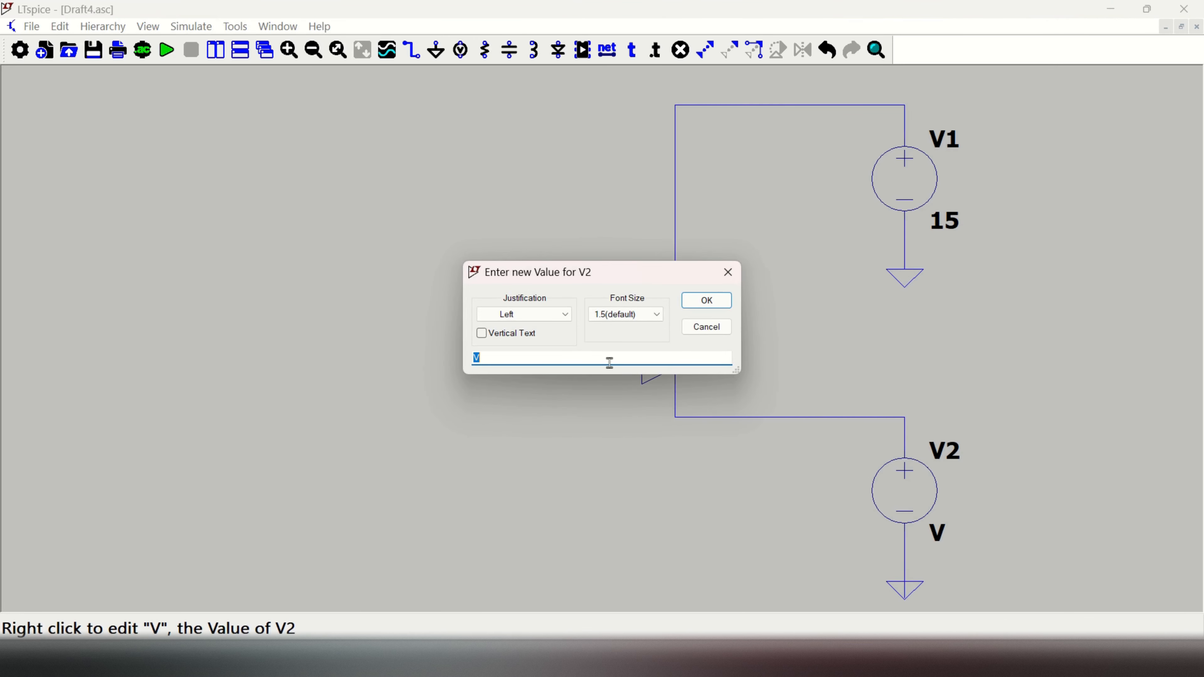
pyautogui.write('-15')
pyautogui.click(706, 300)
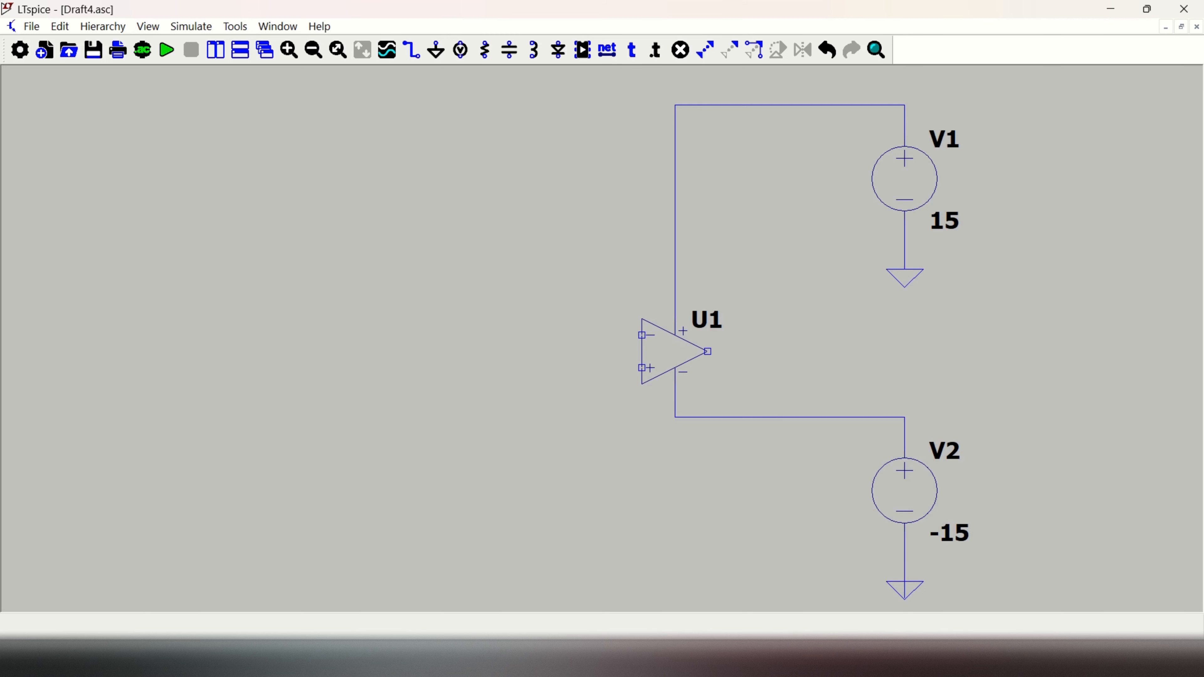
# Step: Place a resistor rotated to horizontal above the op amp, left of the positive supply wire
pyautogui.click(485, 49)
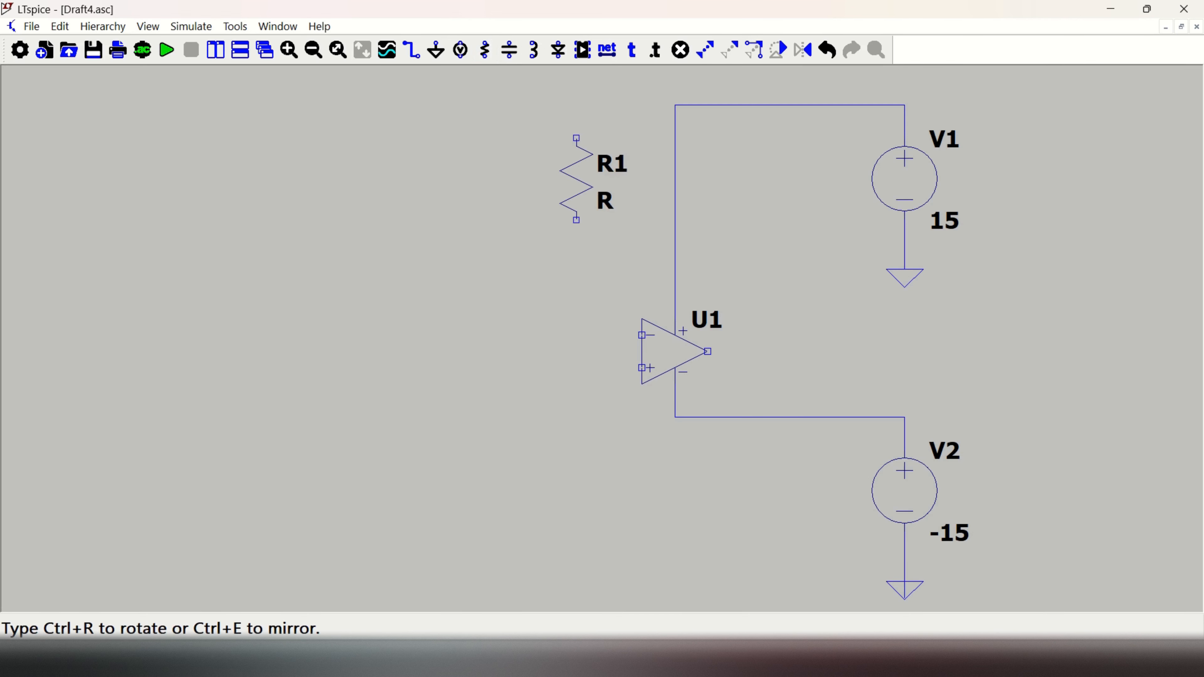
pyautogui.hotkey('ctrl', 'r')
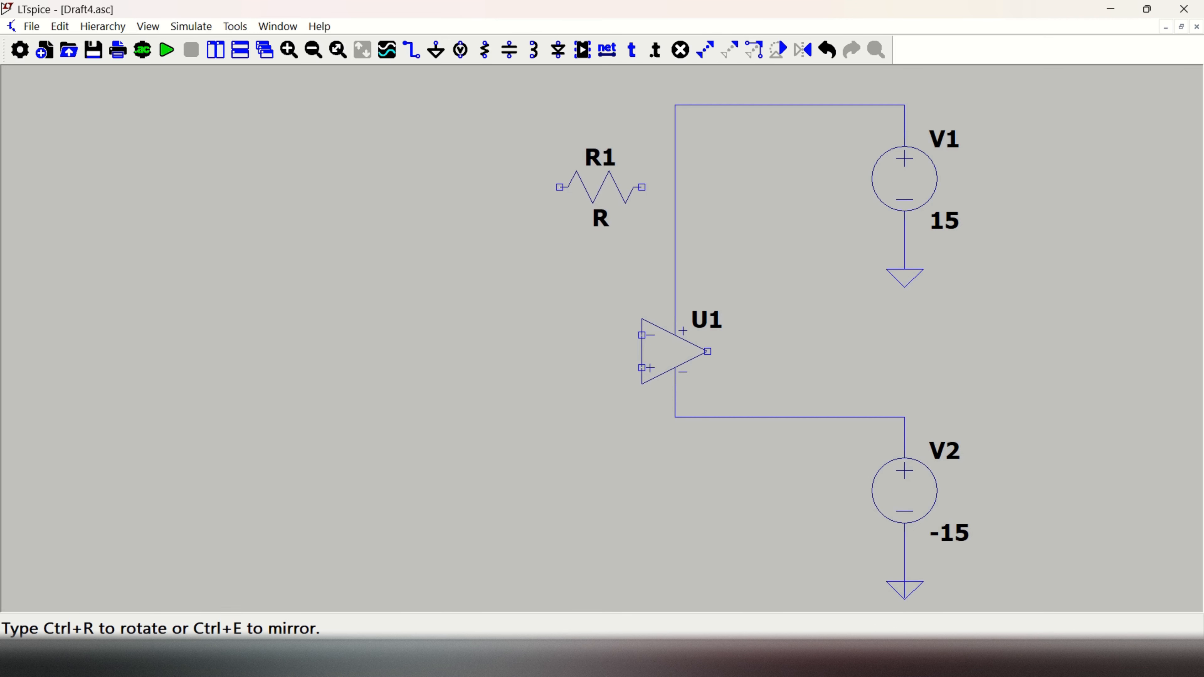
pyautogui.click(601, 187)
pyautogui.press('Escape')
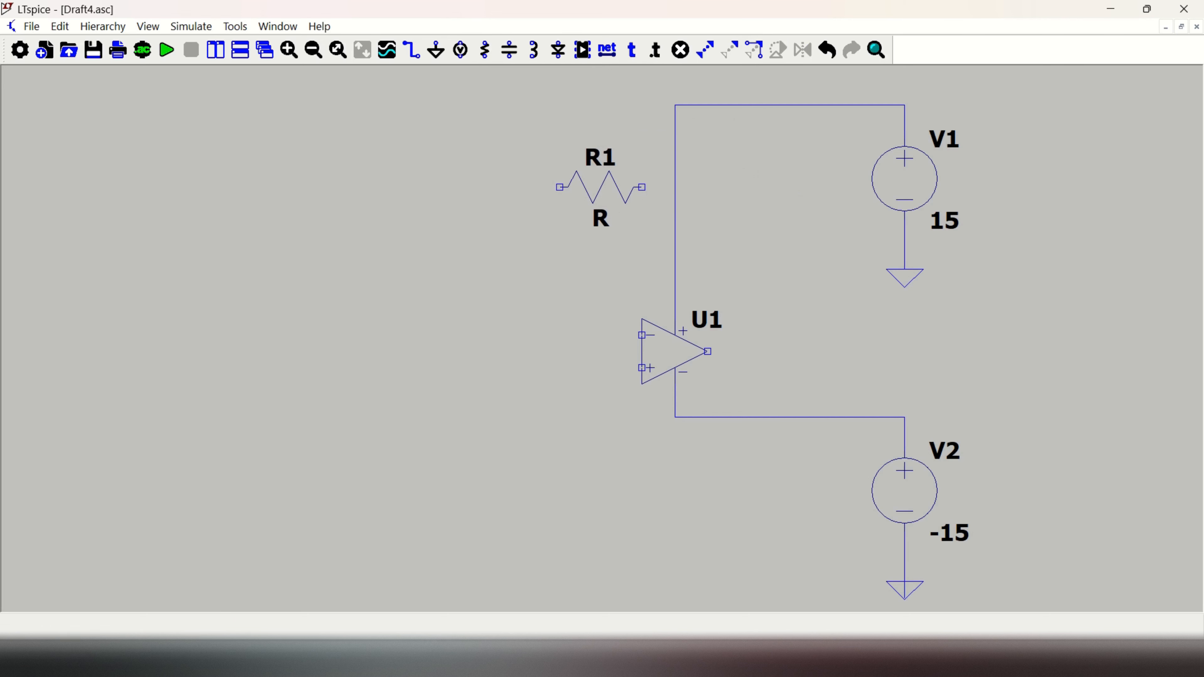
# Step: Rename the horizontal resistor above the op amp as Rf
pyautogui.rightClick(609, 163)
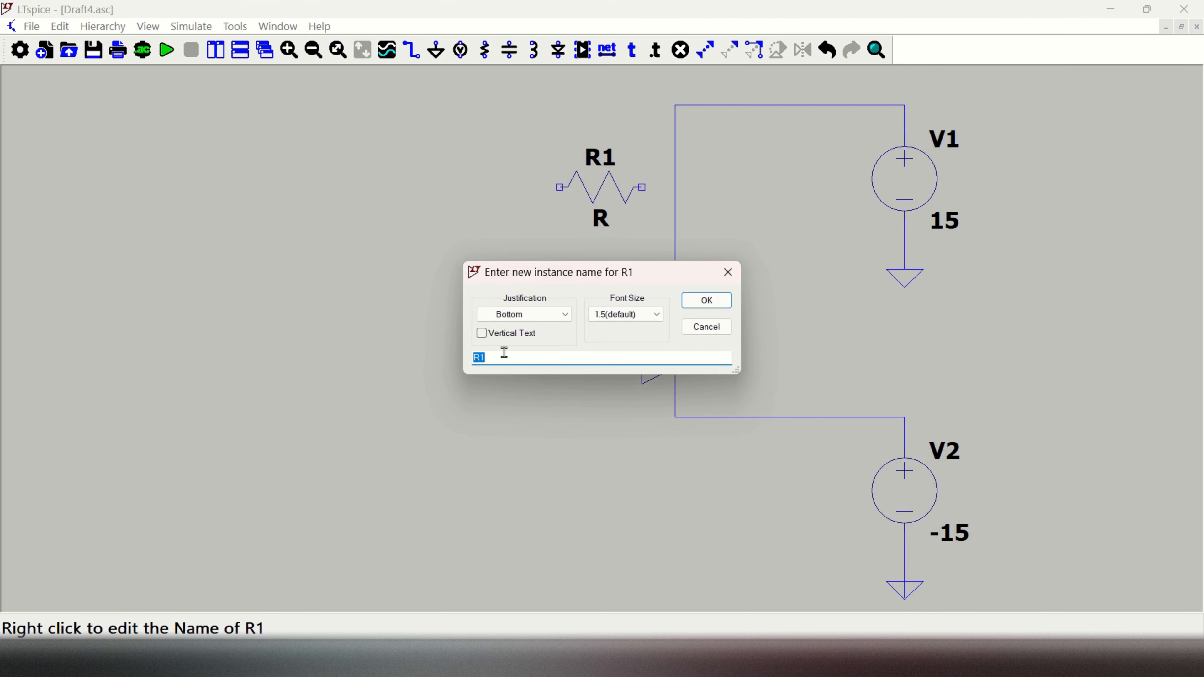
pyautogui.write('R')
pyautogui.click(716, 303)
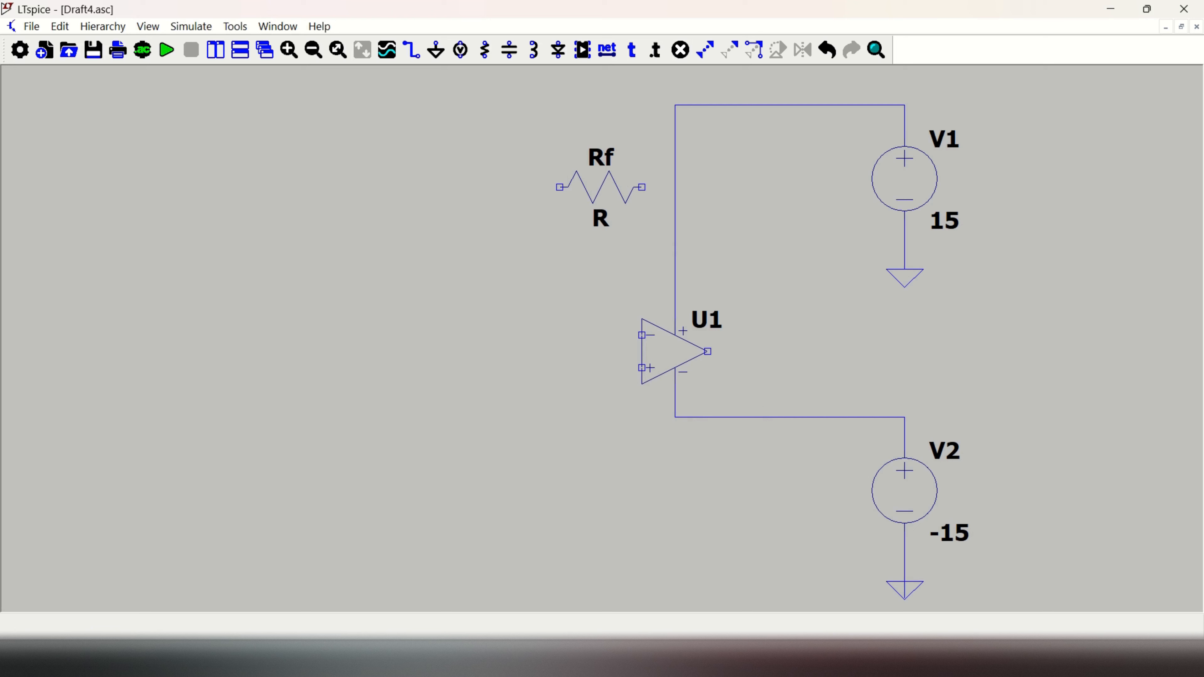
# Step: Place a second horizontal resistor left of the op amp, level with its inverting input, and name it Rs
pyautogui.click(485, 50)
pyautogui.hotkey('ctrl', 'r')
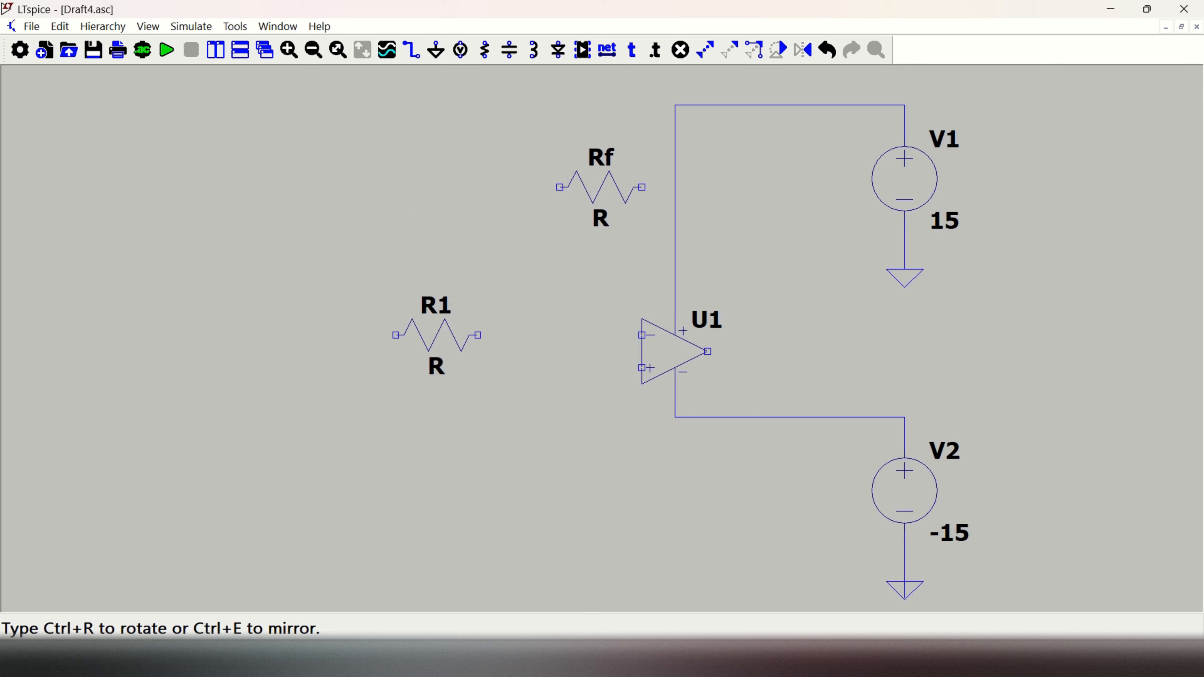
pyautogui.click(436, 335)
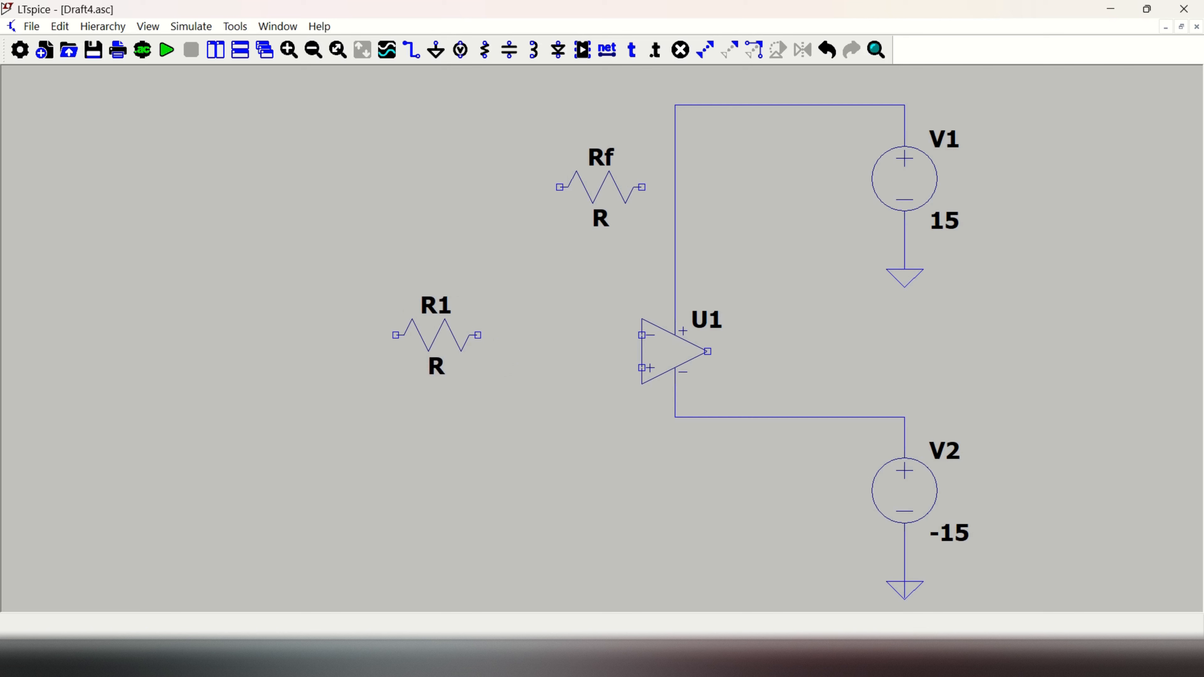
pyautogui.rightClick(440, 314)
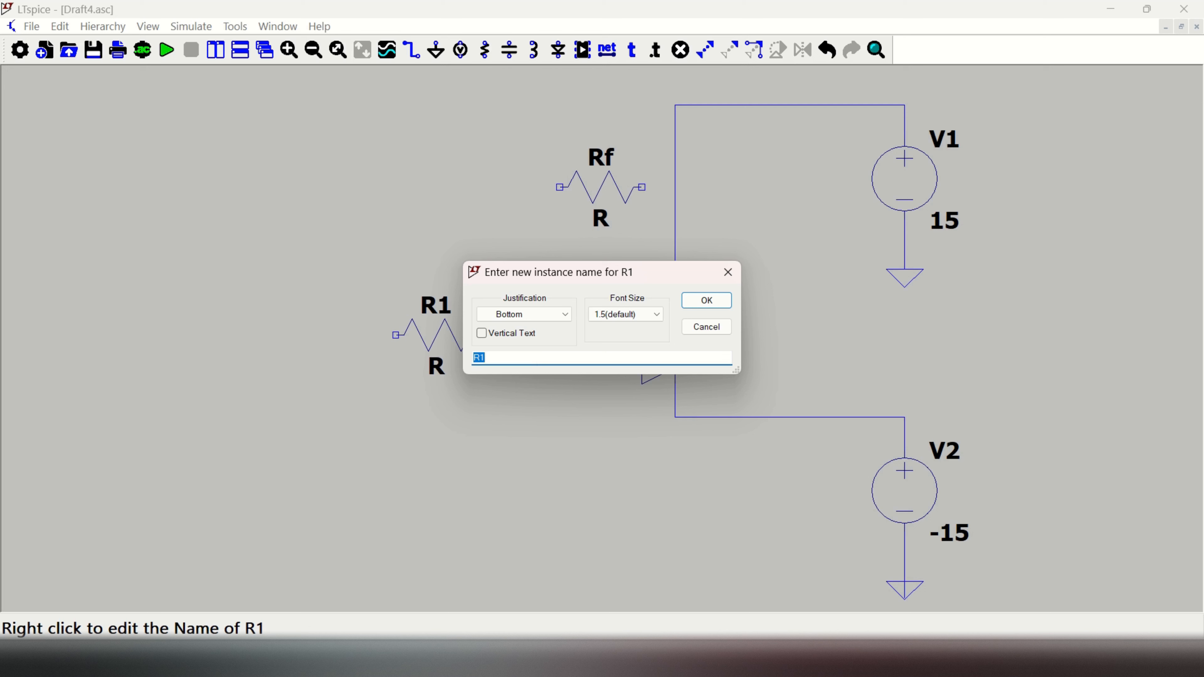
pyautogui.write('R')
pyautogui.click(706, 300)
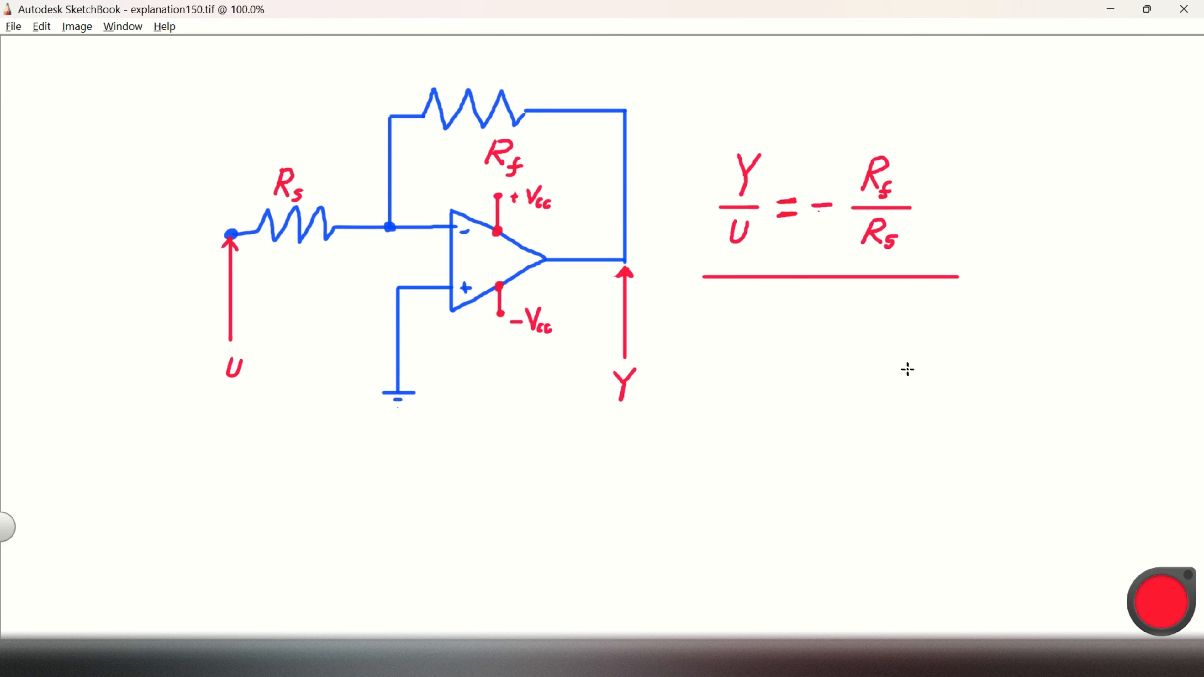
# Step: Switch from the SketchBook drawing back to LTspice and give Rf a value of 1000 and Rs a value of 200
pyautogui.hotkey('alt', 'Tab')
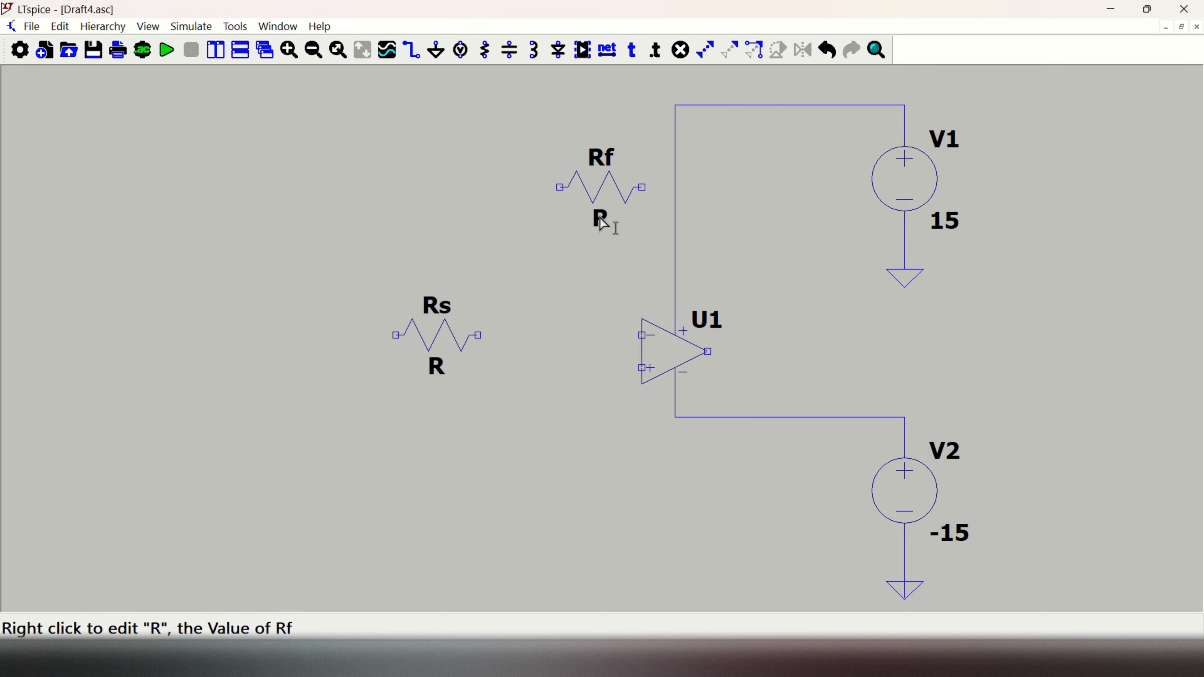
pyautogui.rightClick(604, 223)
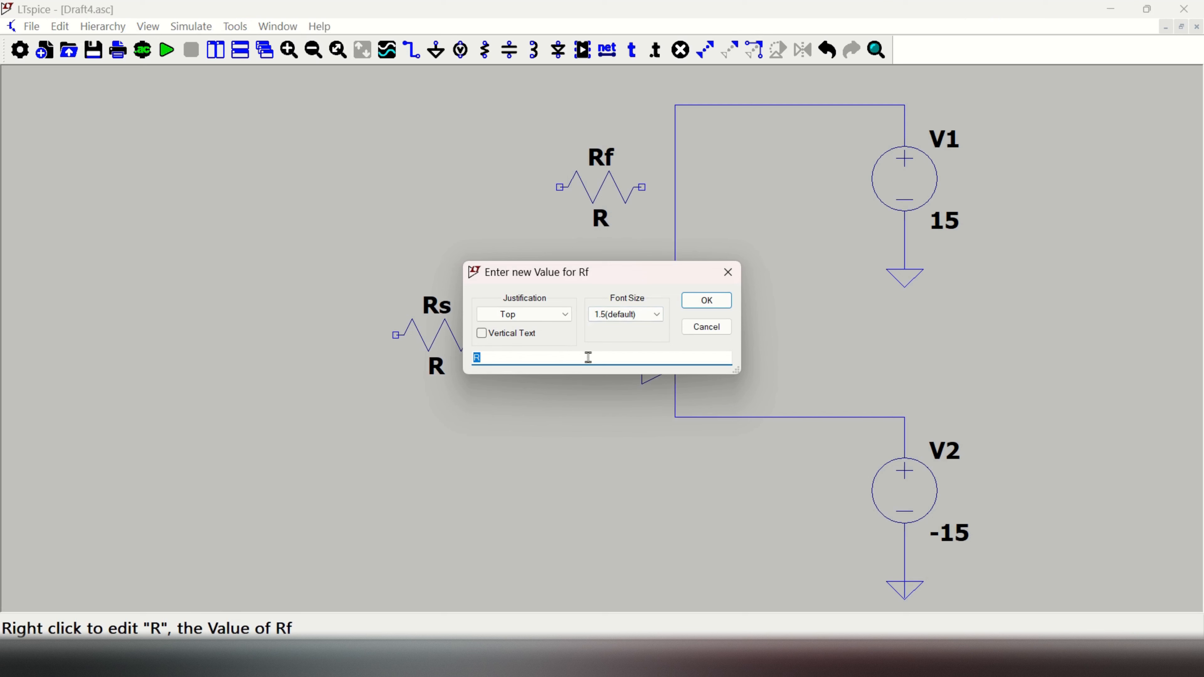
pyautogui.write('1000')
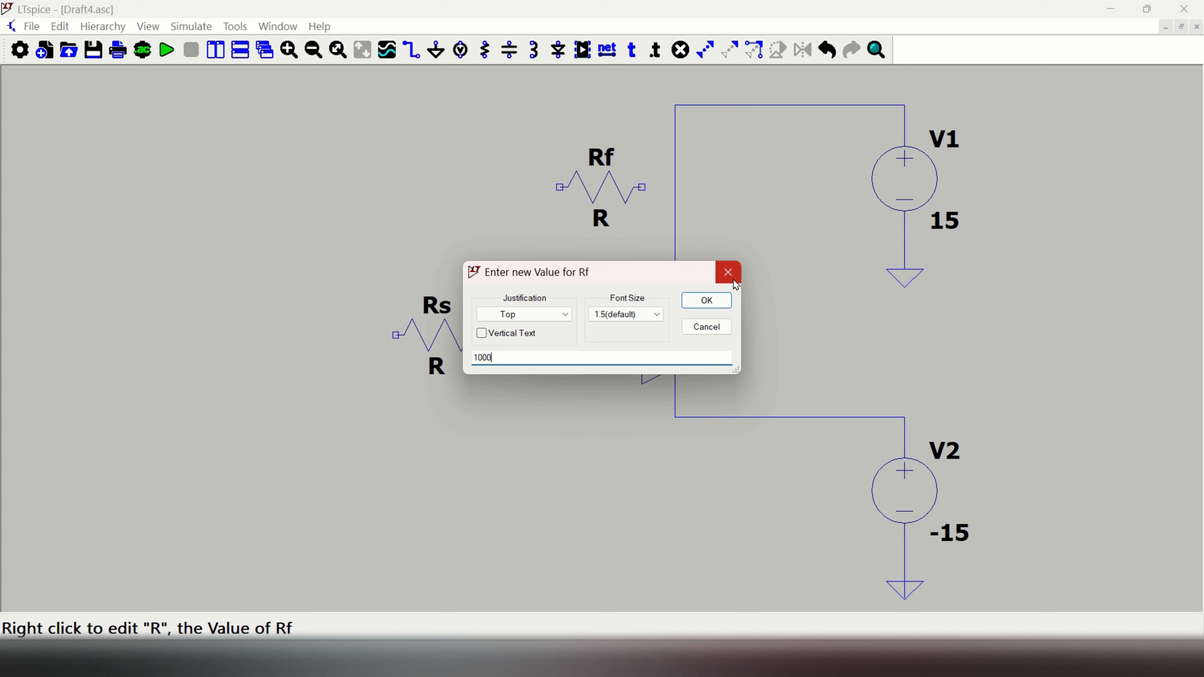
pyautogui.click(706, 300)
pyautogui.rightClick(438, 375)
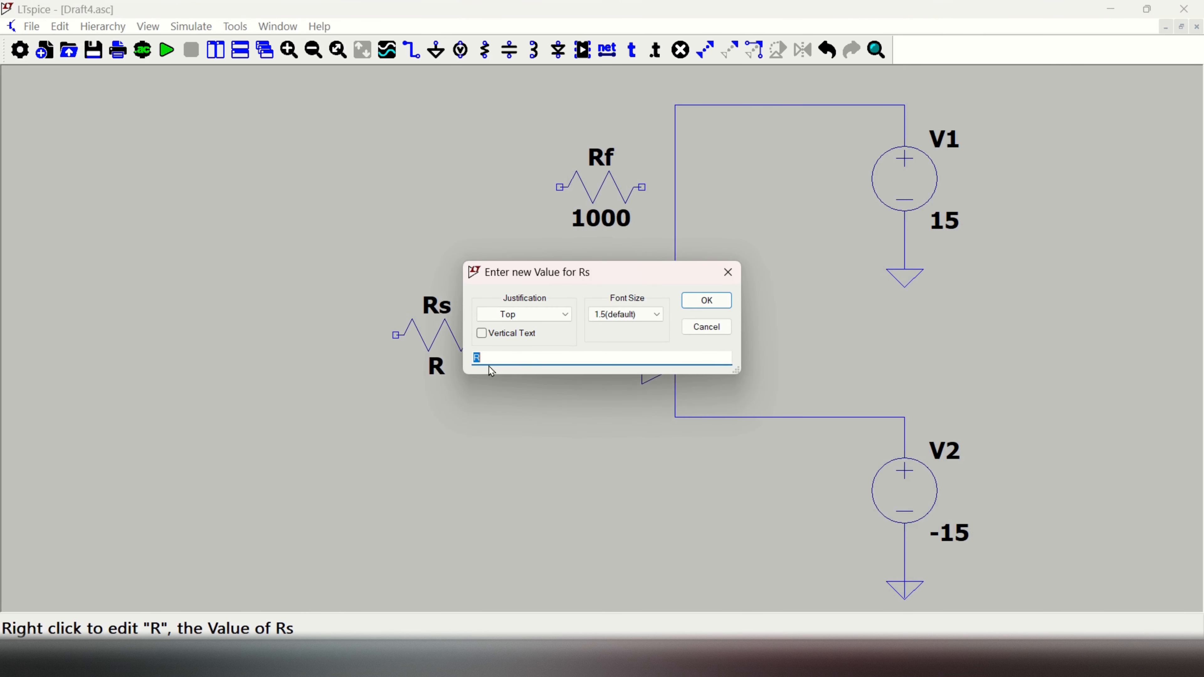
pyautogui.write('200')
pyautogui.click(706, 300)
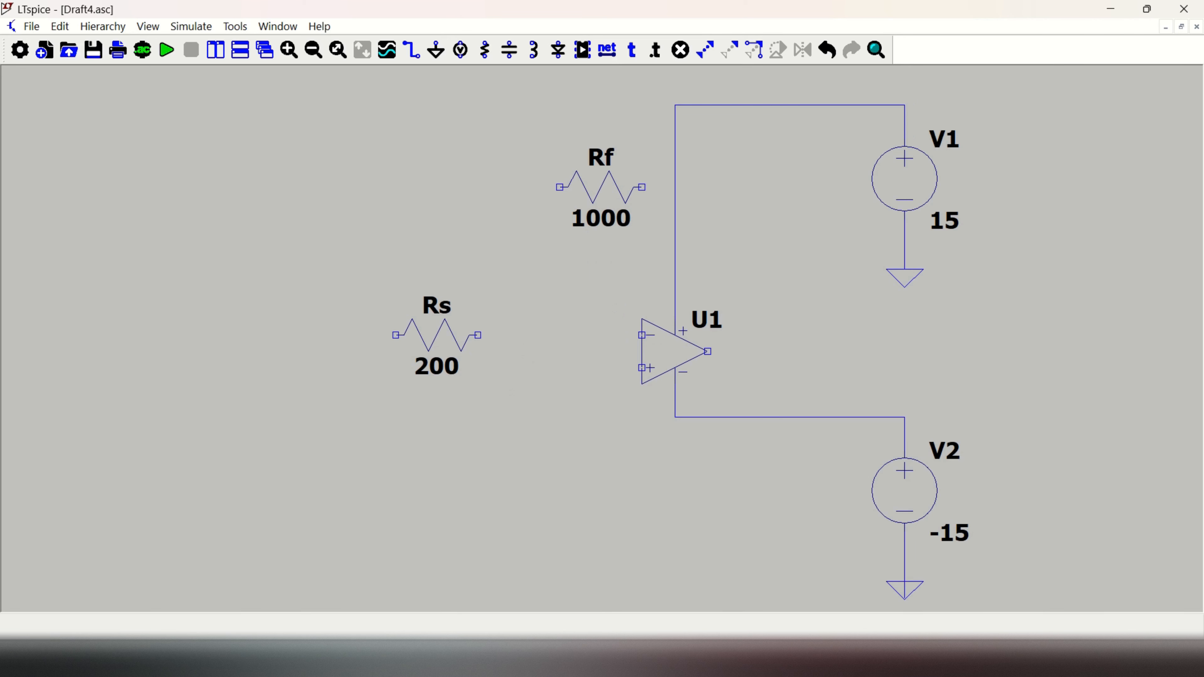
# Step: Wire the feedback loop from the op amp's output up through Rf and back to its inverting input
pyautogui.press('F3')
pyautogui.click(707, 352)
pyautogui.click(790, 187)
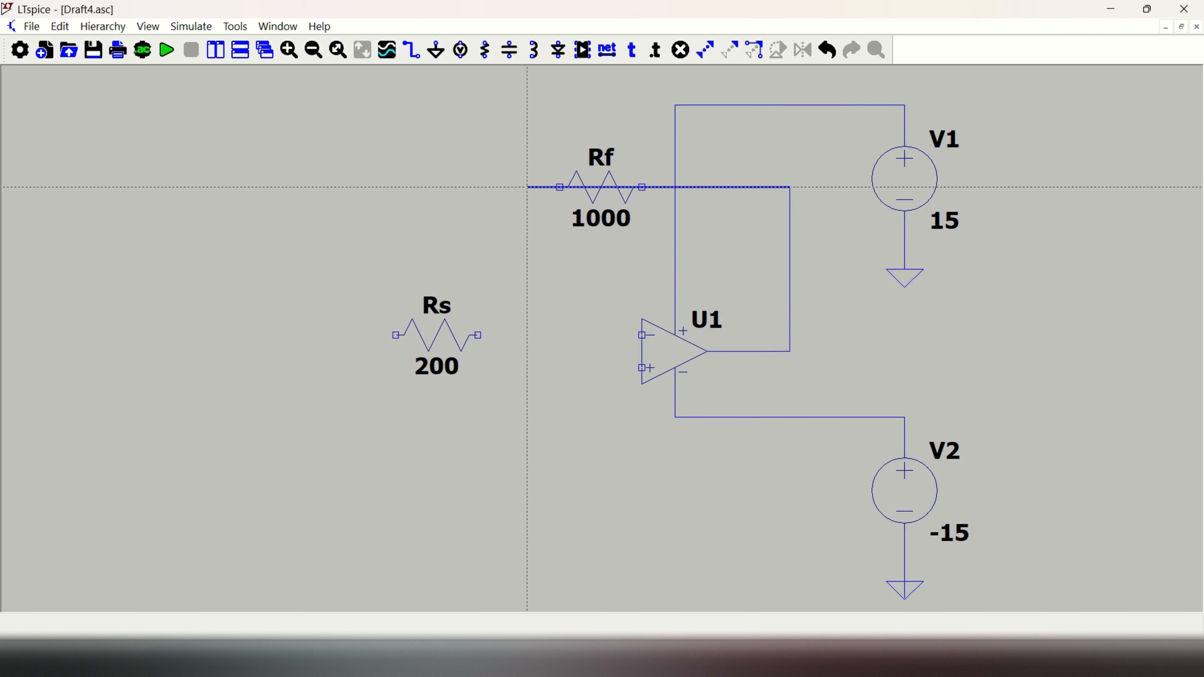
pyautogui.click(528, 187)
pyautogui.click(528, 335)
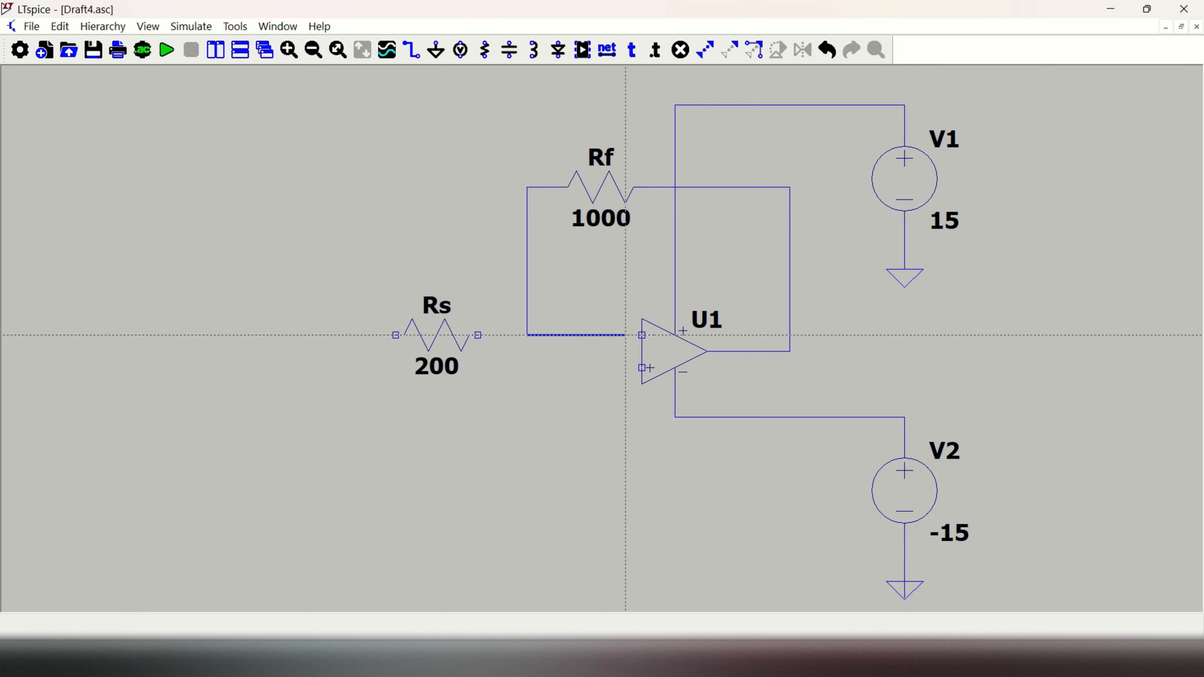
pyautogui.click(643, 335)
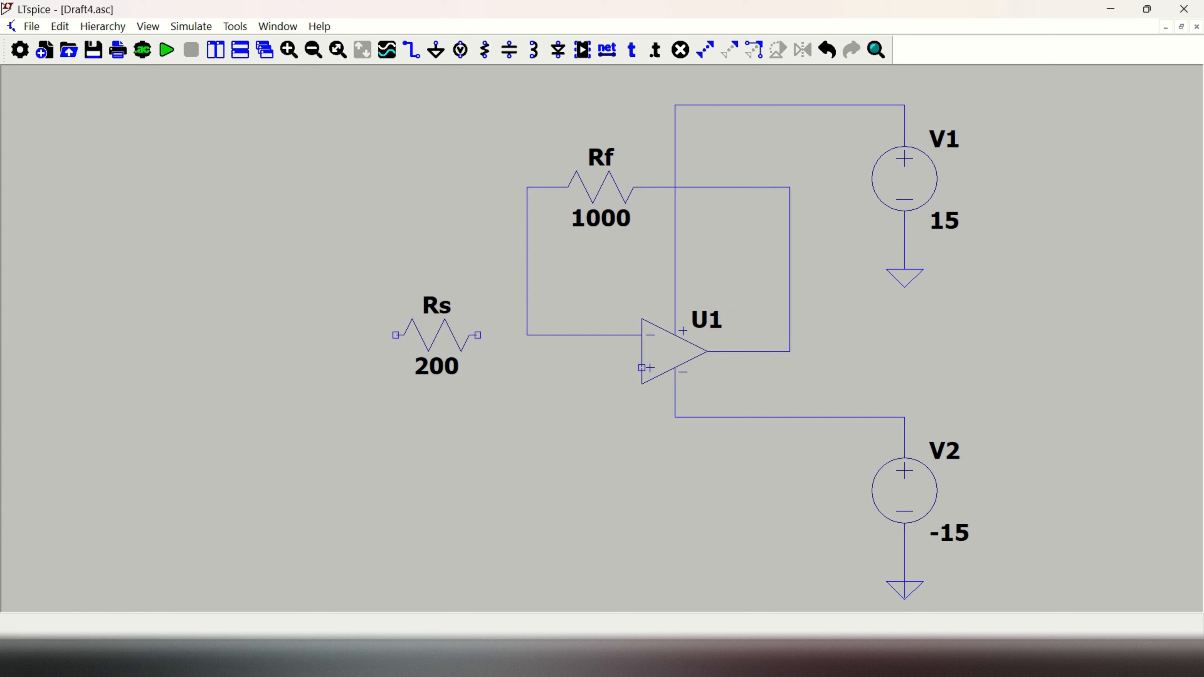
# Step: Wire the end of Rs nearest the op amp to the feedback corner at the inverting input
pyautogui.press('F3')
pyautogui.click(477, 335)
pyautogui.click(527, 335)
# Step: Place a ground symbol below the op amp and wire it to the non-inverting input
pyautogui.click(437, 50)
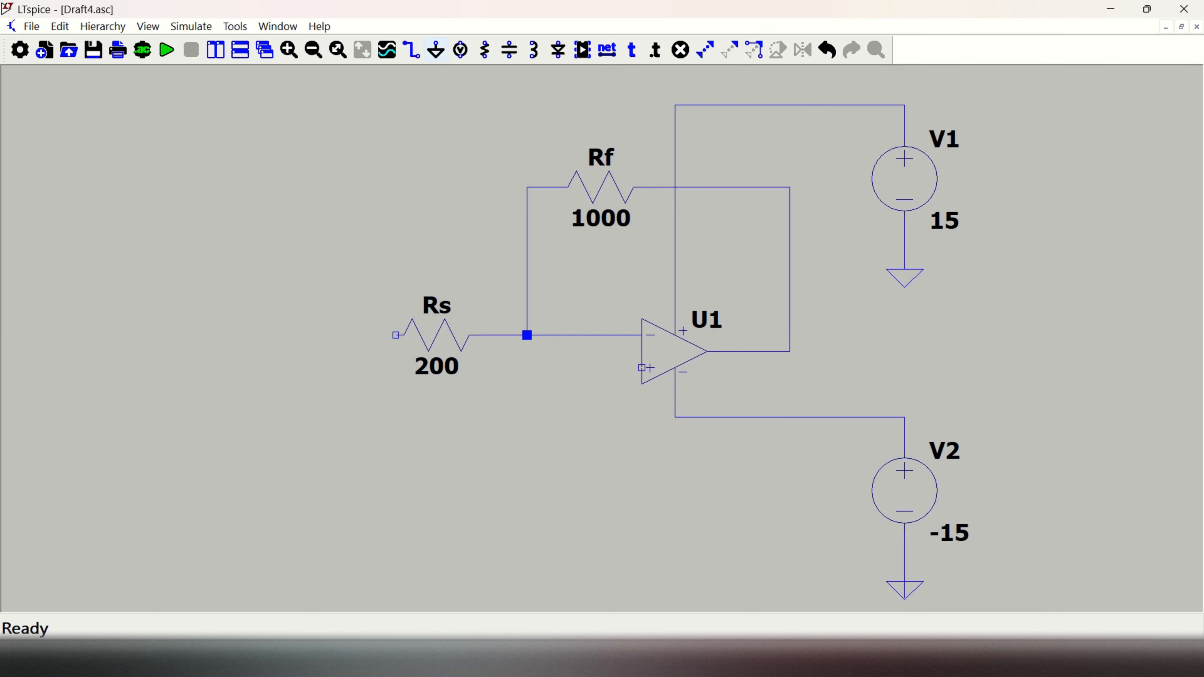
pyautogui.click(593, 581)
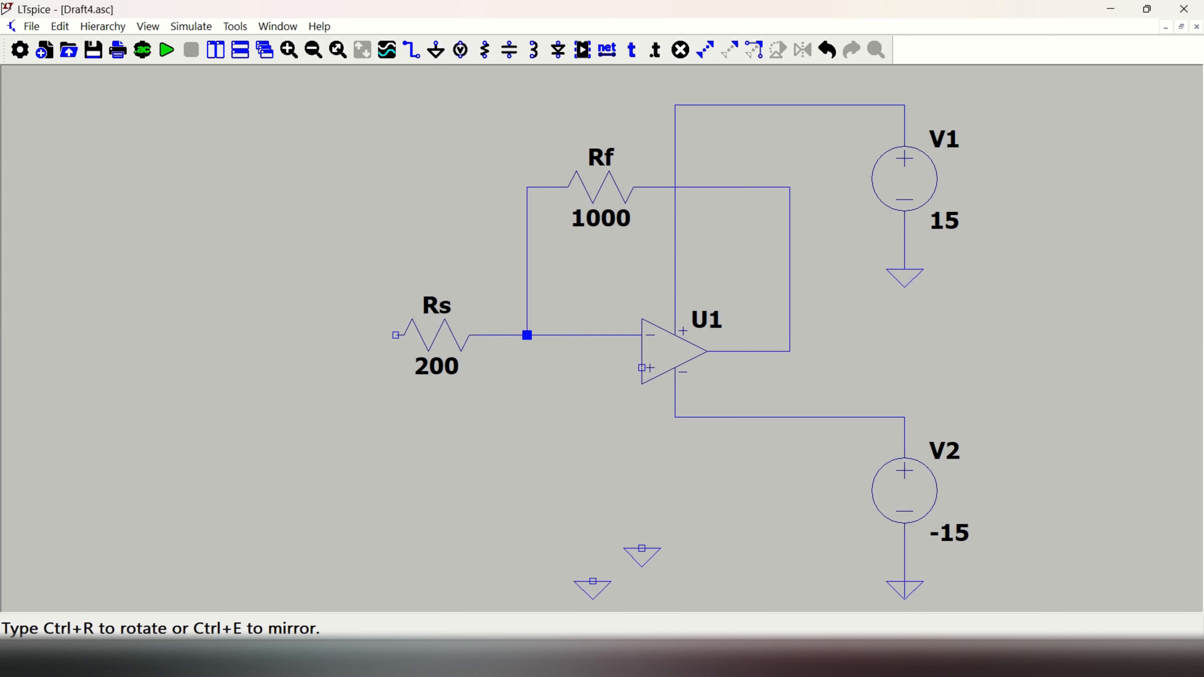
pyautogui.press('Escape')
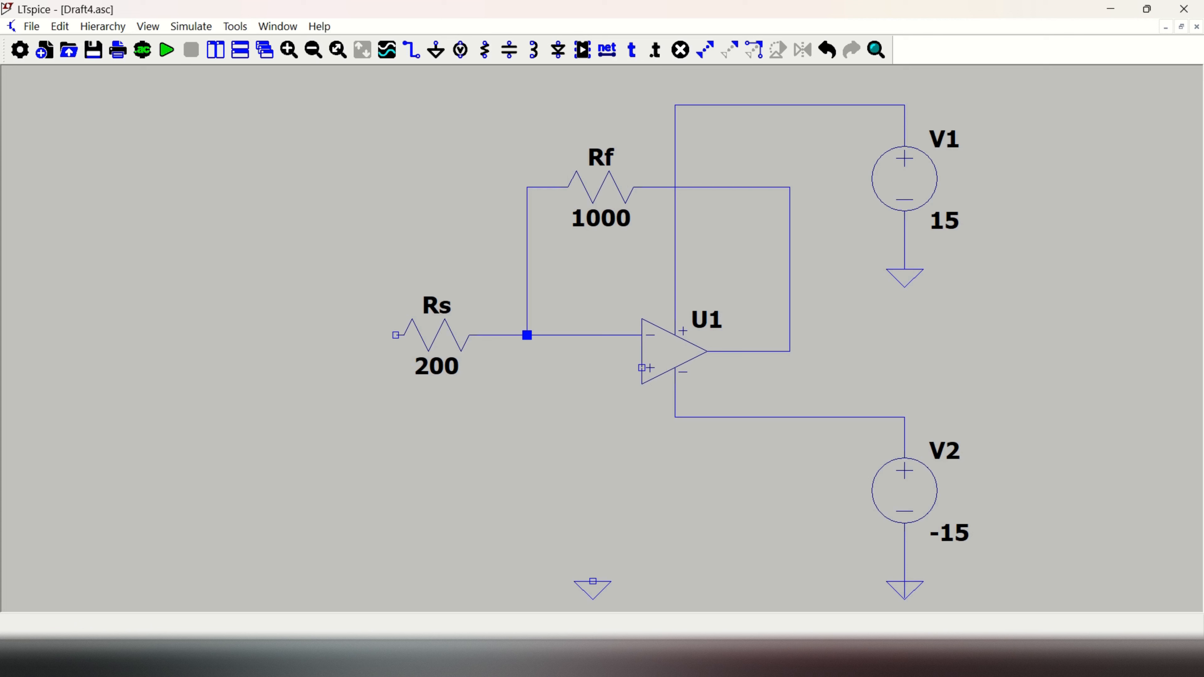
pyautogui.press('F3')
pyautogui.click(593, 581)
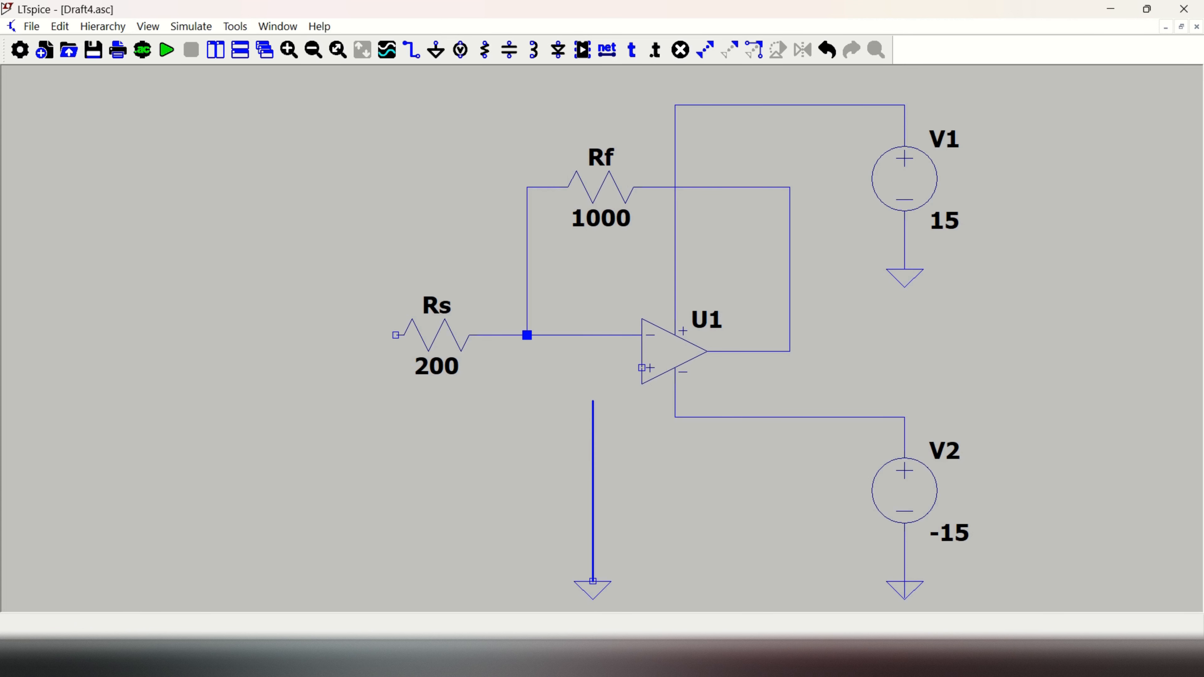
pyautogui.click(643, 368)
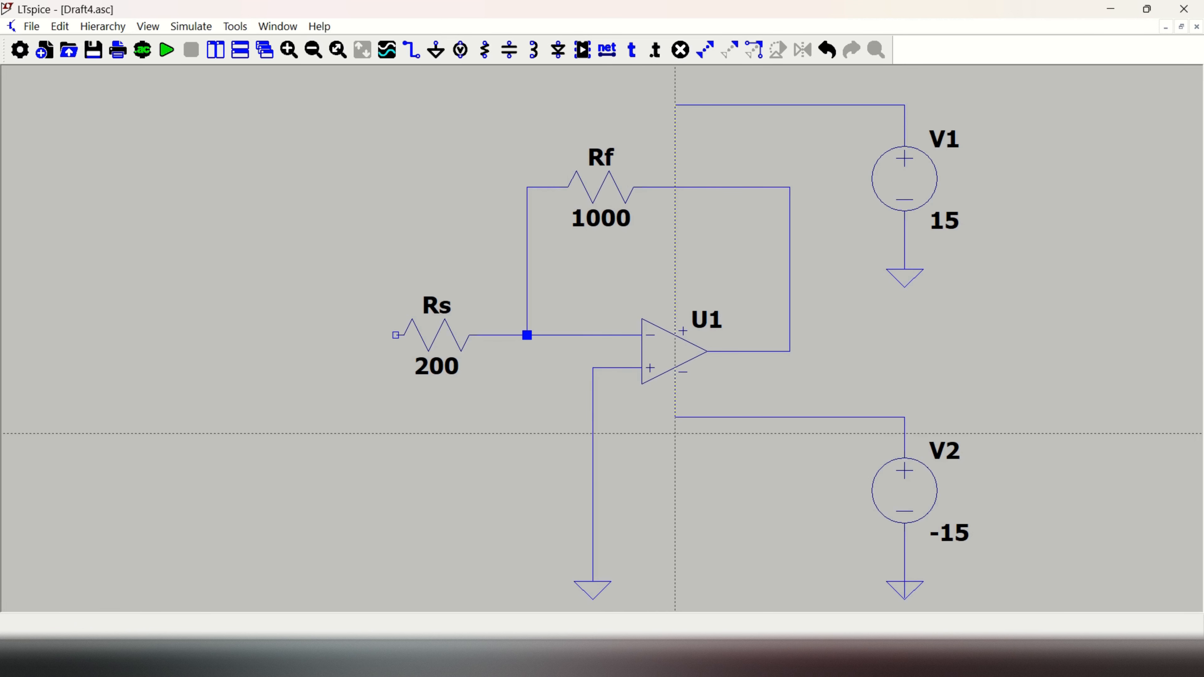
pyautogui.press('Escape')
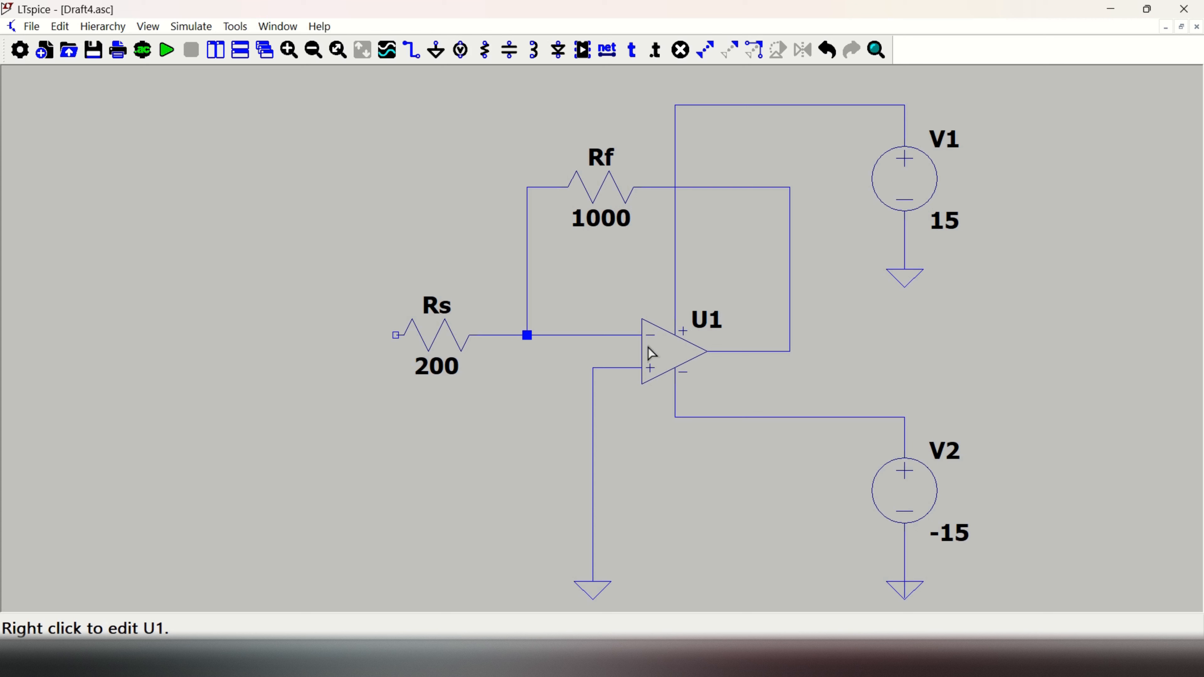
# Step: Place a third voltage source below and left of Rs, with a ground symbol a short distance beneath it
pyautogui.click(463, 51)
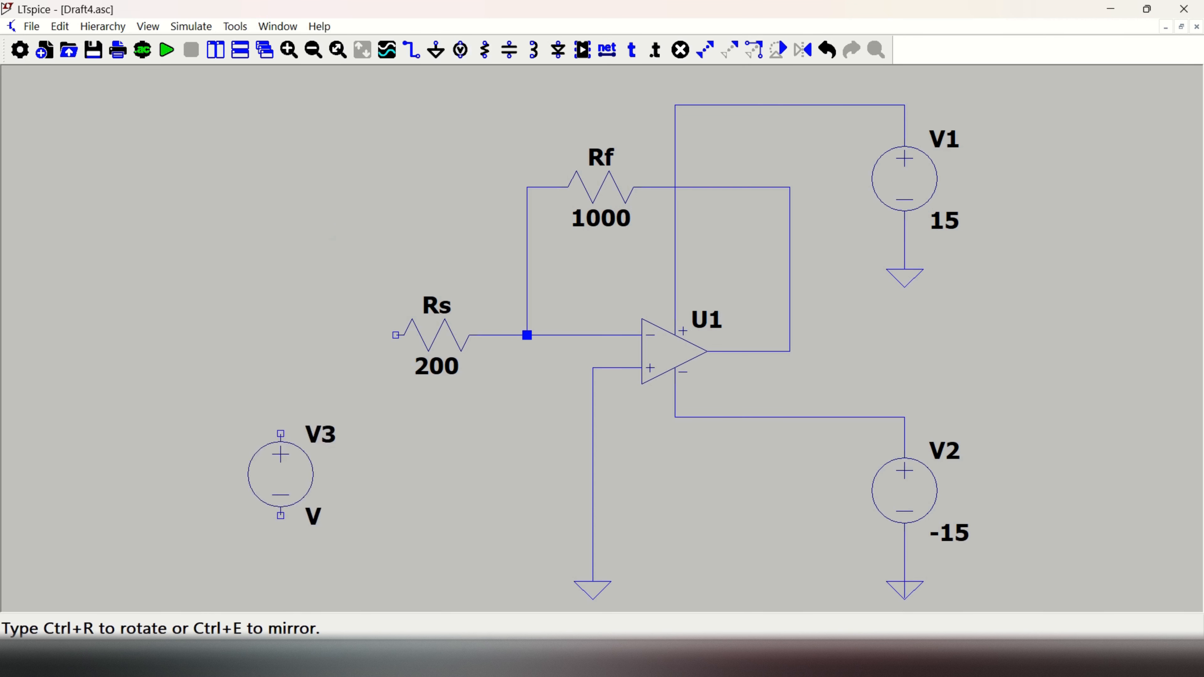
pyautogui.click(247, 426)
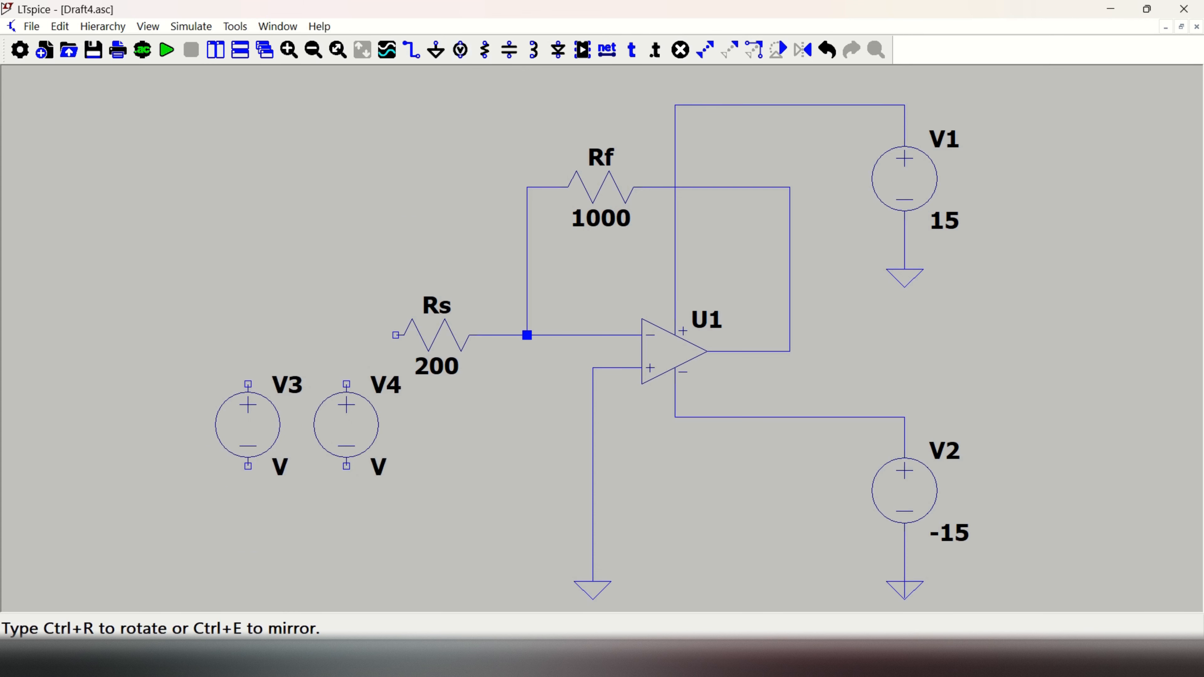
pyautogui.press('Escape')
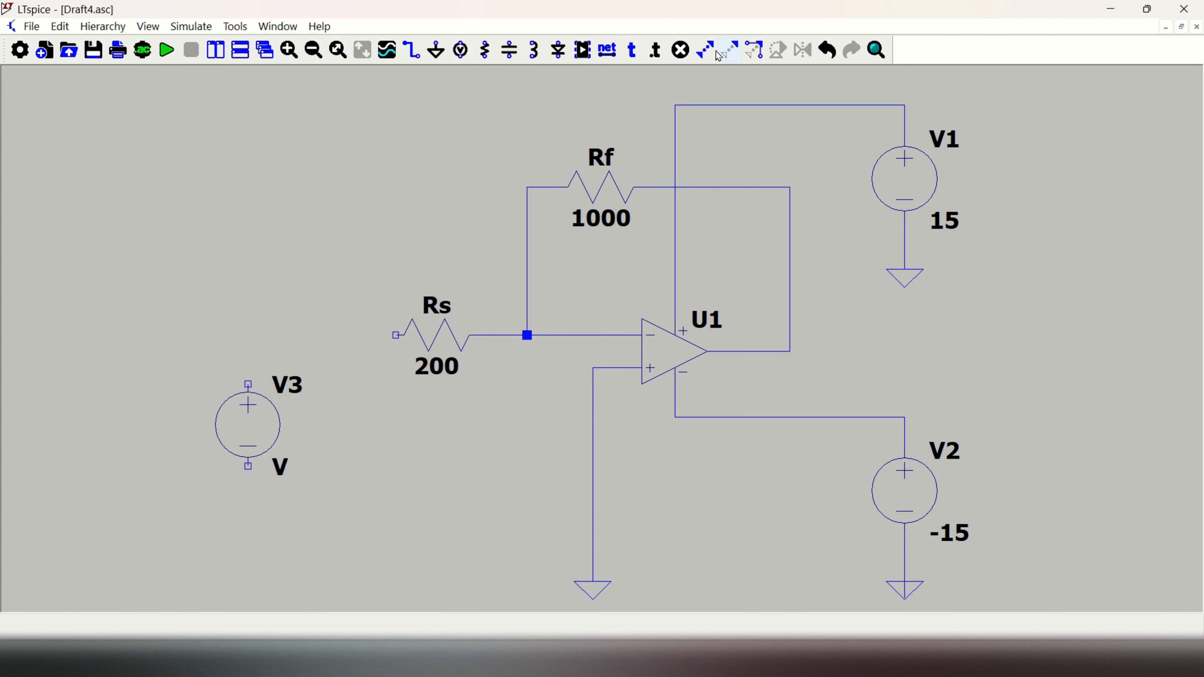
pyautogui.click(437, 52)
pyautogui.click(246, 547)
pyautogui.press('Escape')
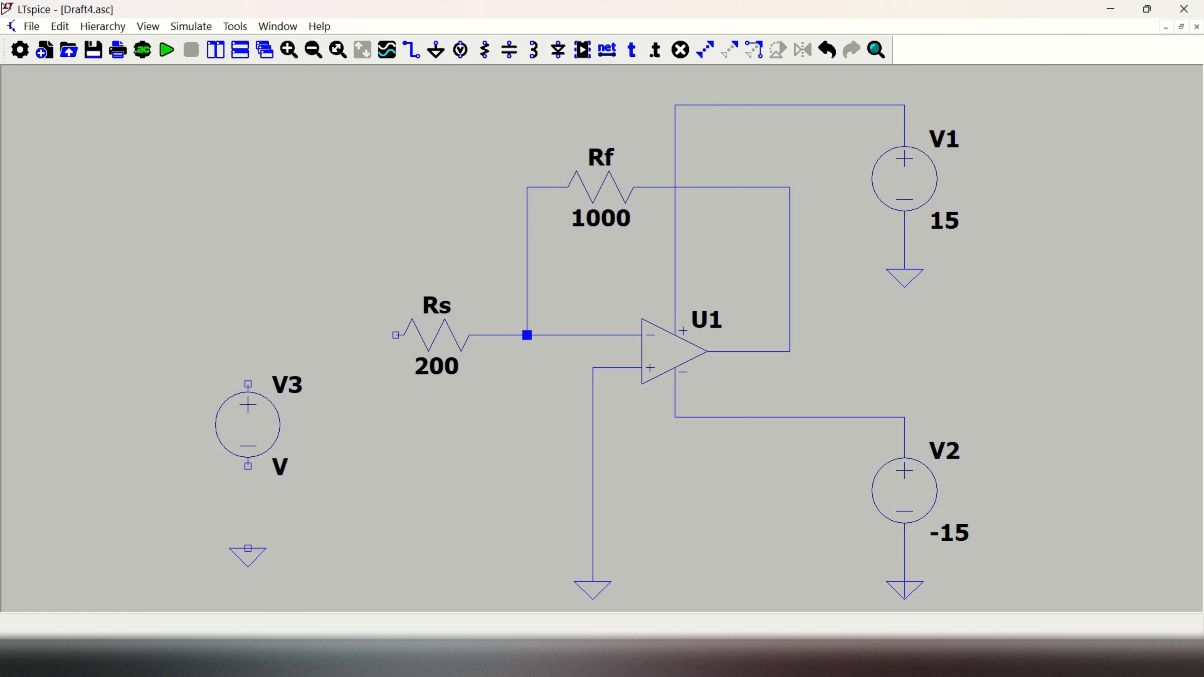
pyautogui.press('F3')
pyautogui.click(248, 549)
pyautogui.click(248, 319)
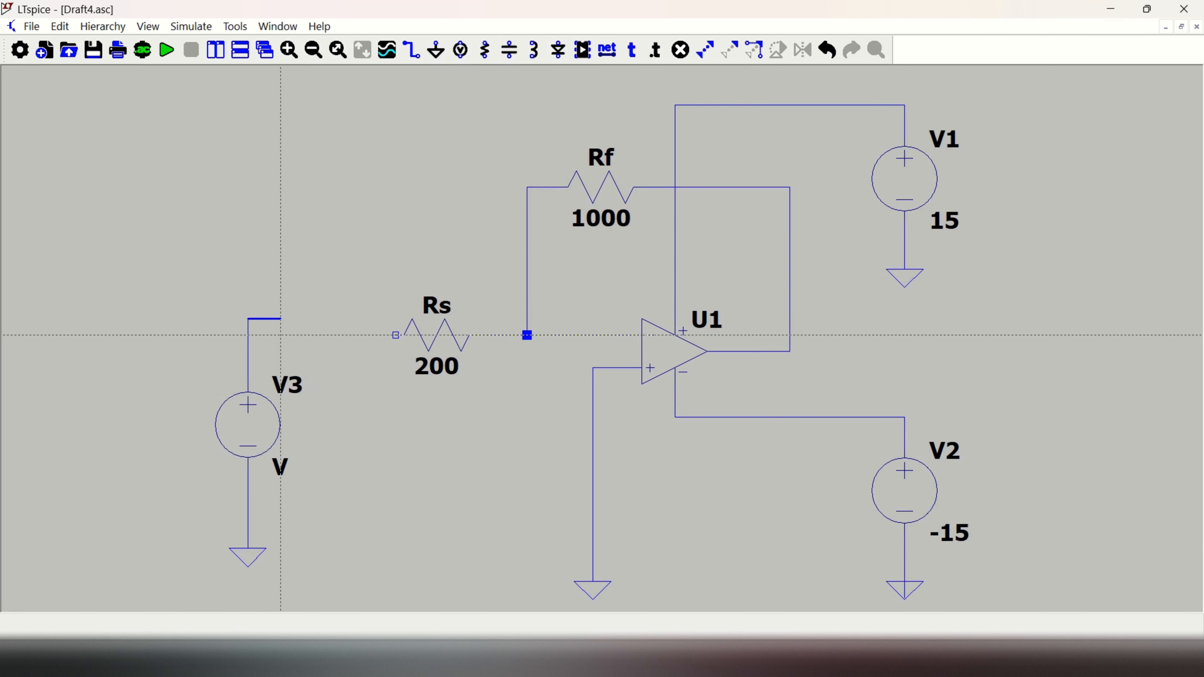
pyautogui.press('Escape')
pyautogui.hotkey('ctrl', 'z')
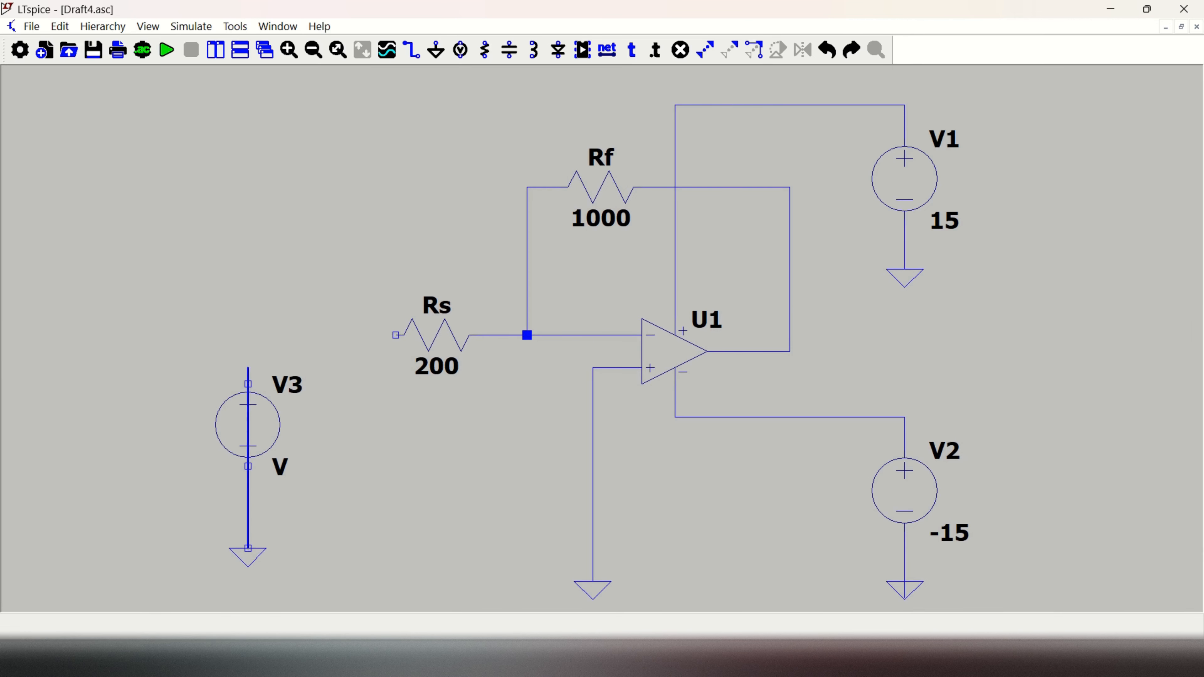
# Step: Wire V3 between its ground symbol and the free end of Rs, turning the wire level with the resistor
pyautogui.click(248, 335)
pyautogui.click(396, 335)
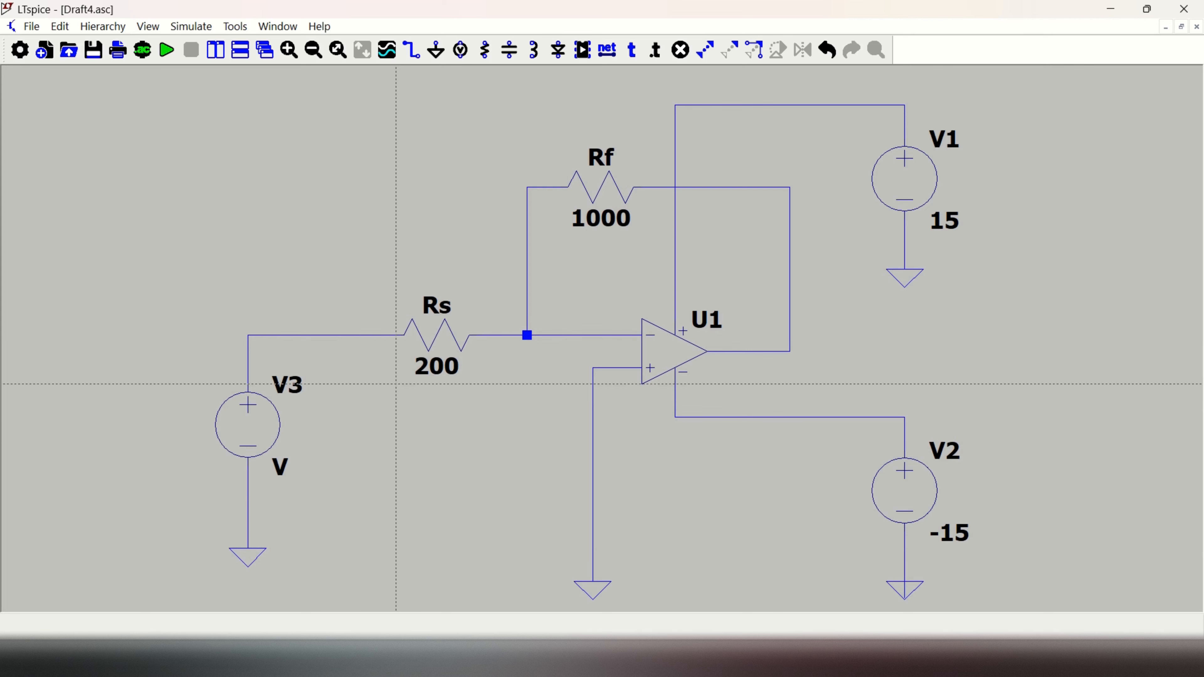
pyautogui.press('Escape')
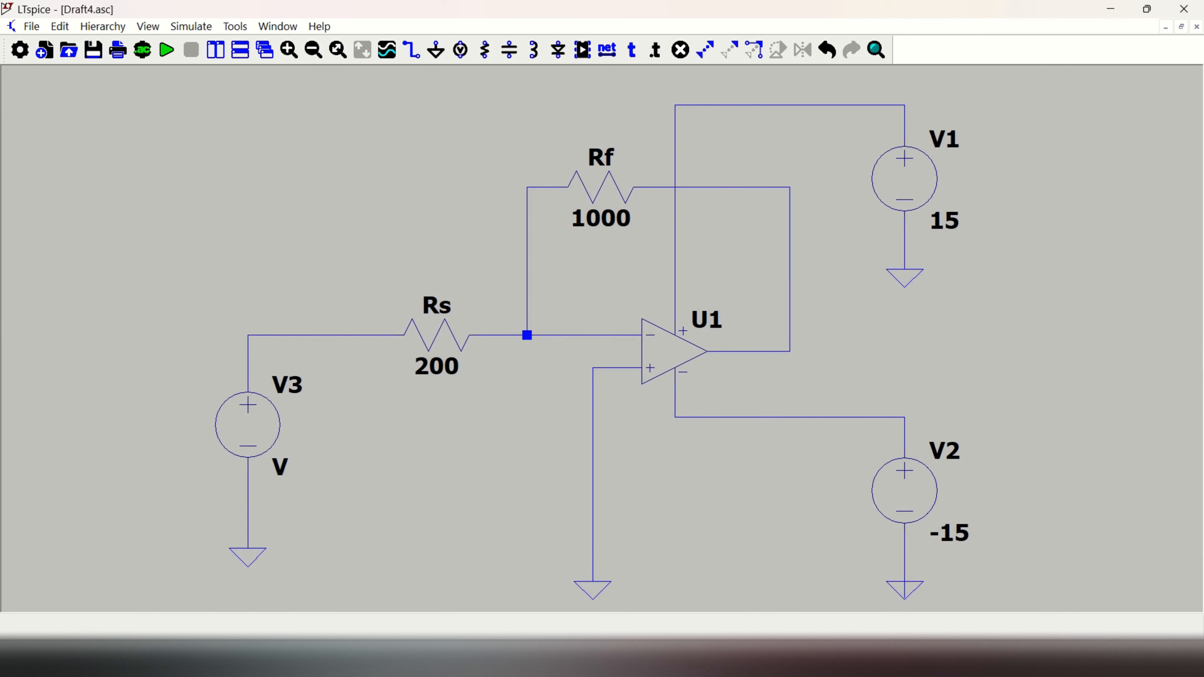
# Step: Set the input source V3 to a value of 2
pyautogui.rightClick(283, 470)
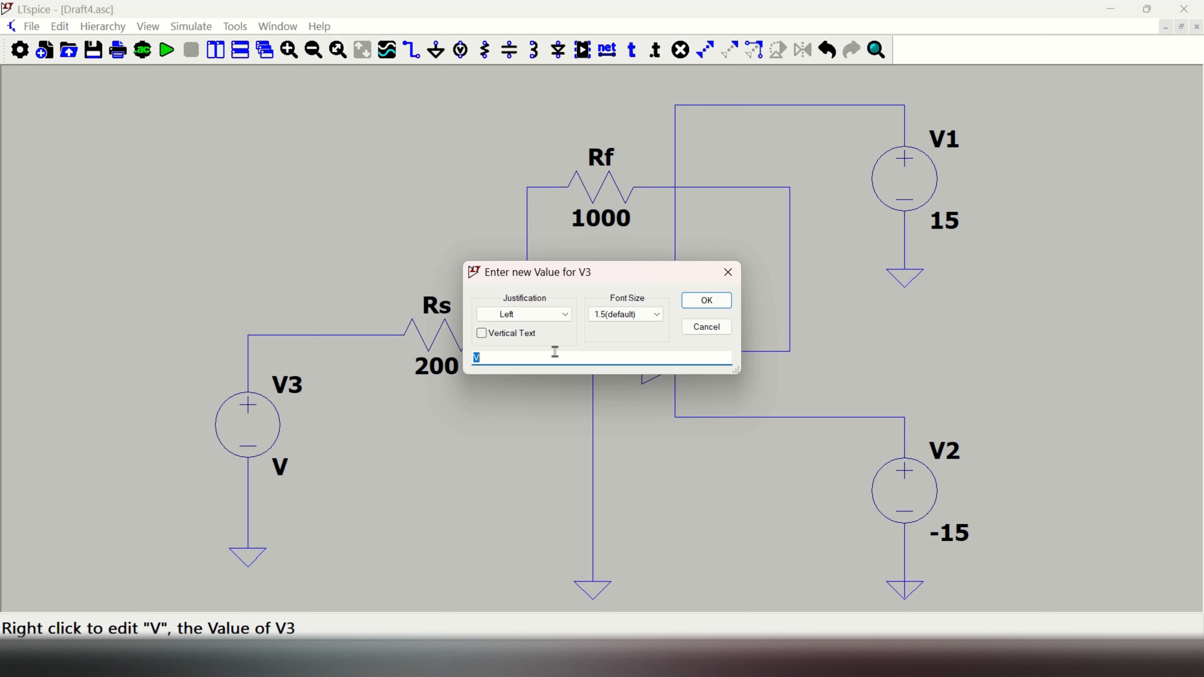
pyautogui.write('2')
pyautogui.click(706, 301)
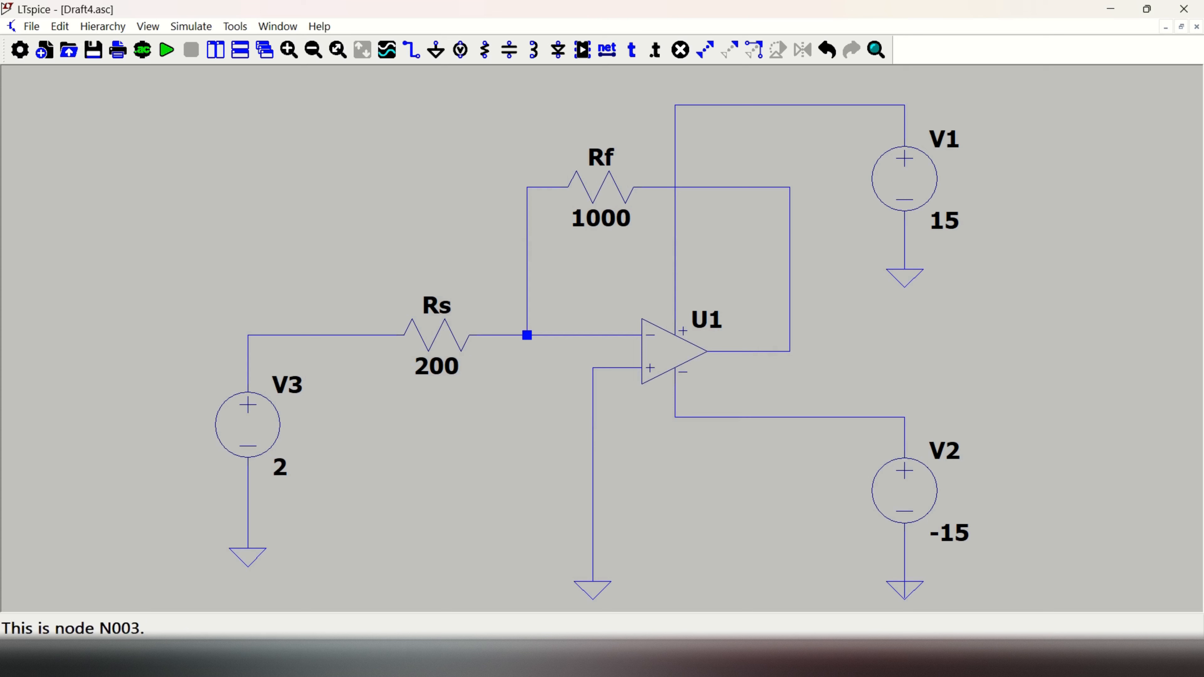
# Step: Label the op amp's output node y at the lower corner of the feedback wire
pyautogui.click(607, 50)
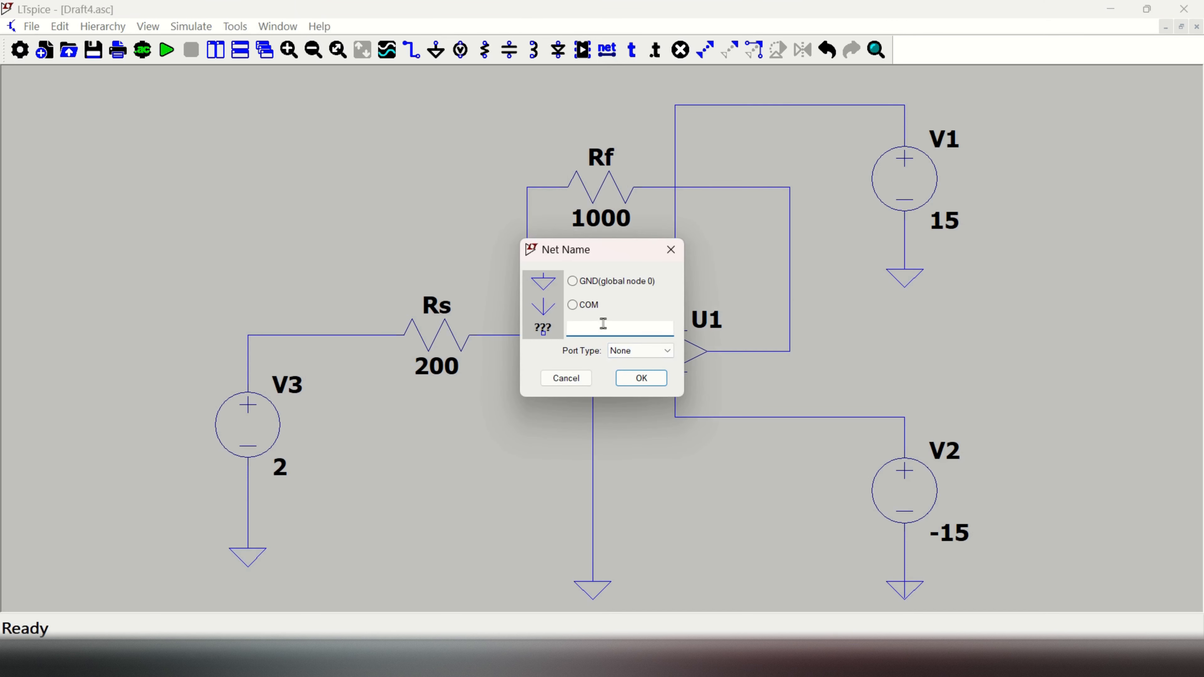
pyautogui.write('y')
pyautogui.click(643, 378)
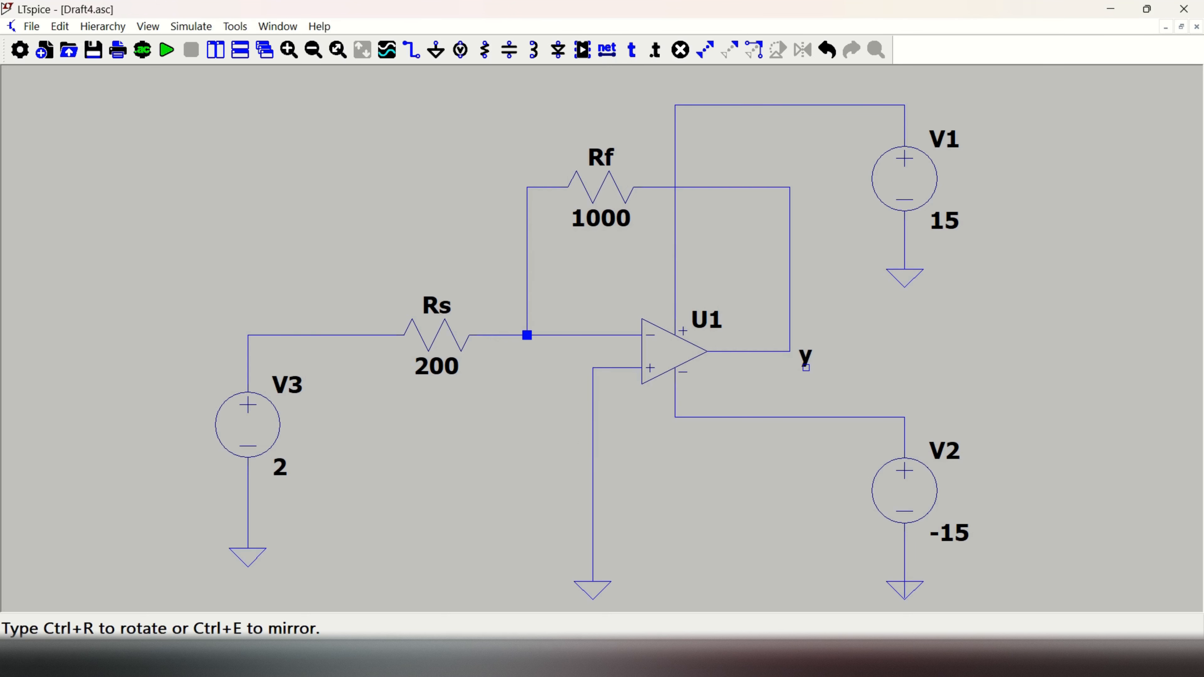
pyautogui.click(789, 351)
pyautogui.press('Escape')
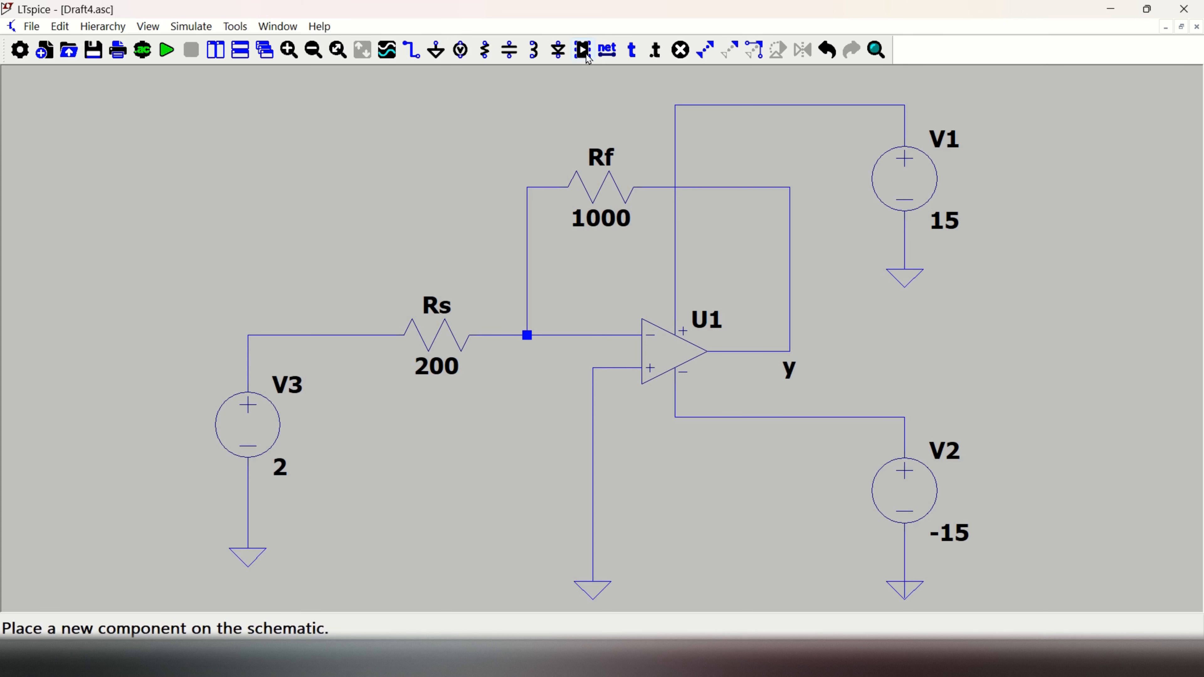
# Step: Label the input node u at the corner of the wire between V3 and Rs
pyautogui.click(613, 56)
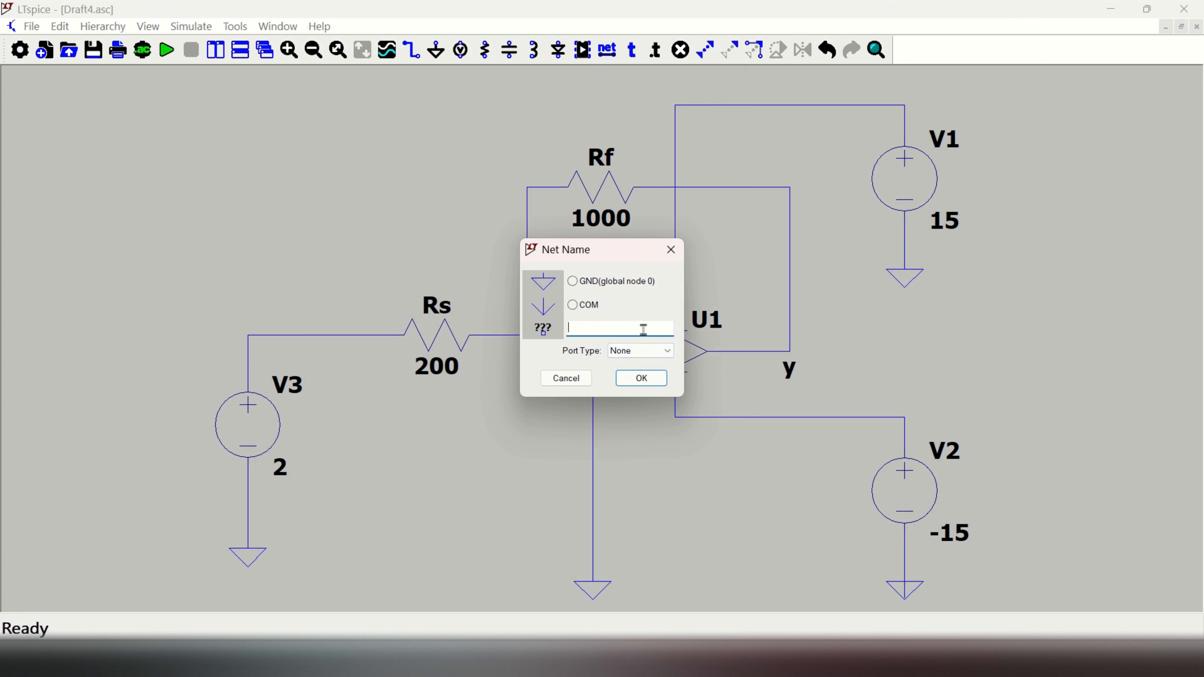
pyautogui.write('u')
pyautogui.click(641, 378)
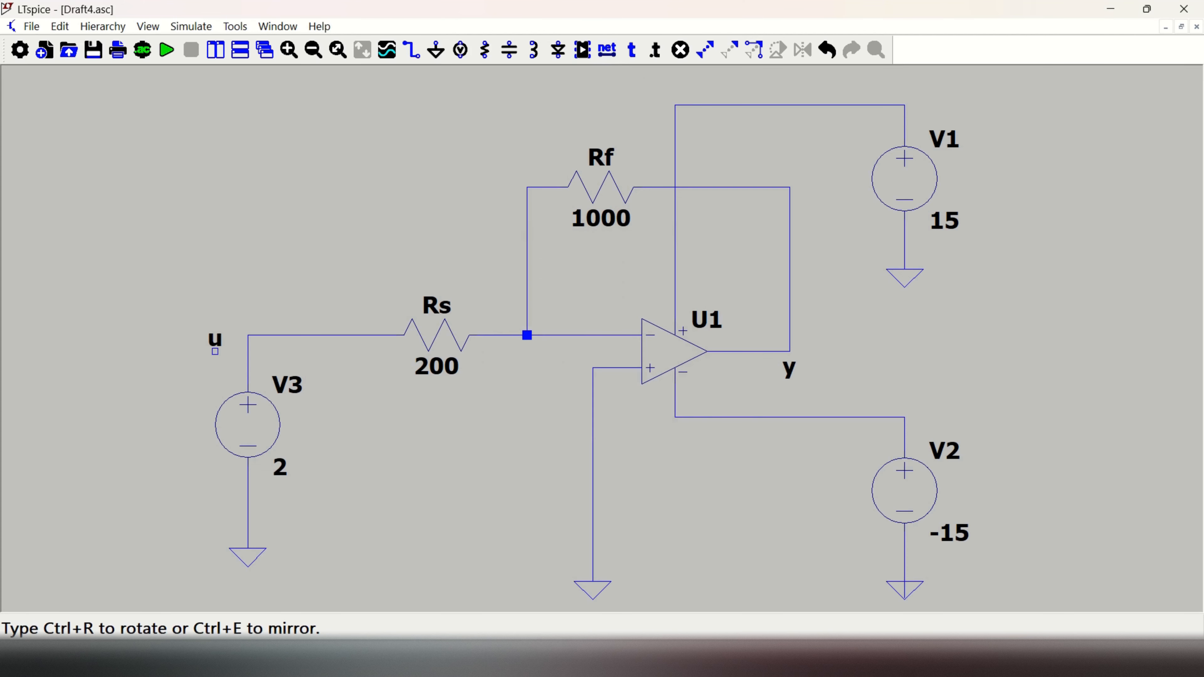
pyautogui.click(248, 335)
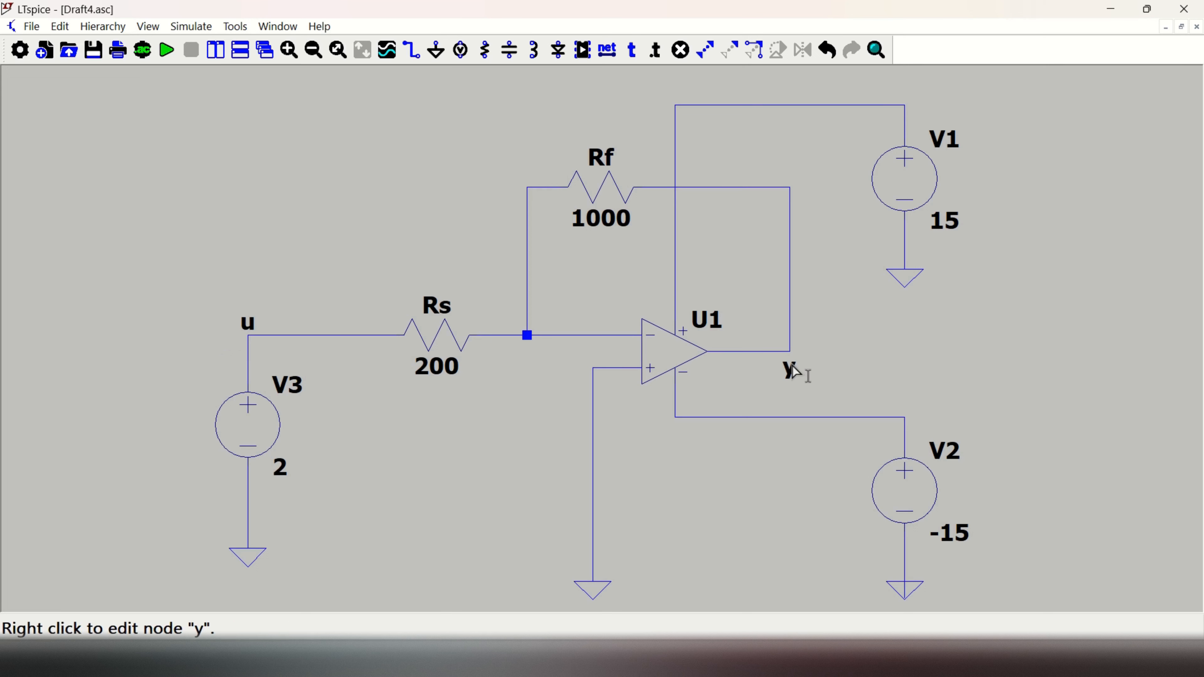
# Step: Set up a transient analysis with stop time 0.001 and external DC supplies starting at 0V, placing its directive above and left of the circuit
pyautogui.scroll(1, 835, 418)
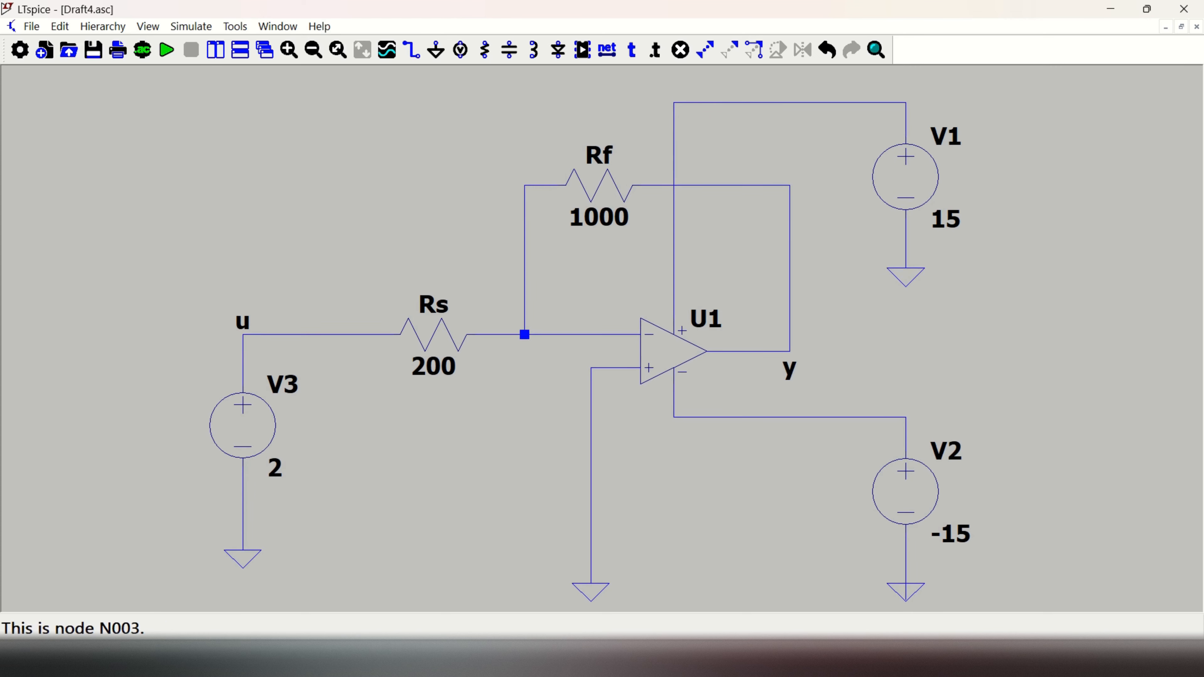
pyautogui.scroll(-2, 836, 417)
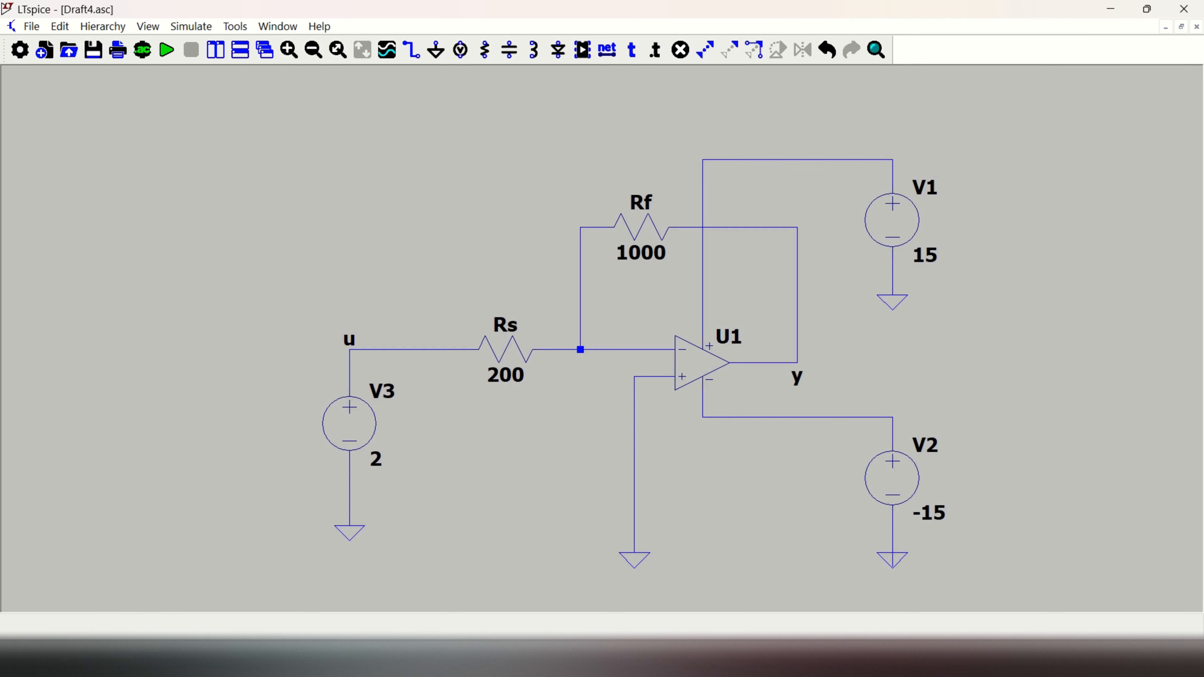
pyautogui.click(144, 51)
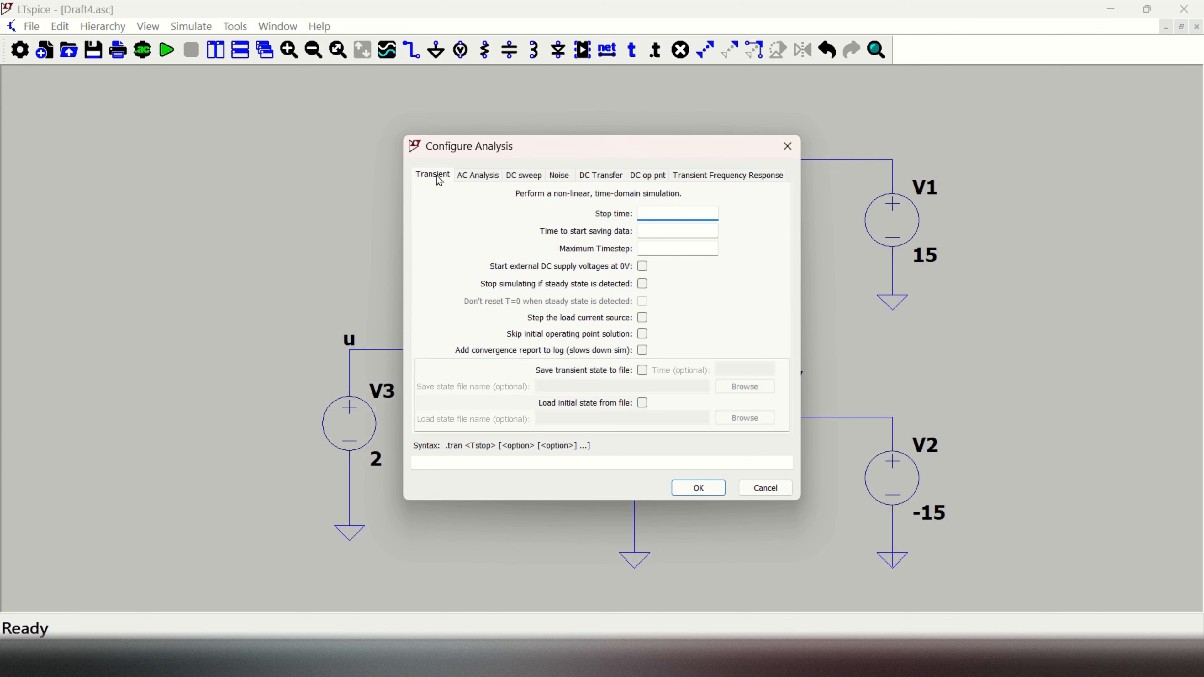
pyautogui.moveTo(564, 153); pyautogui.dragTo(231, 145)
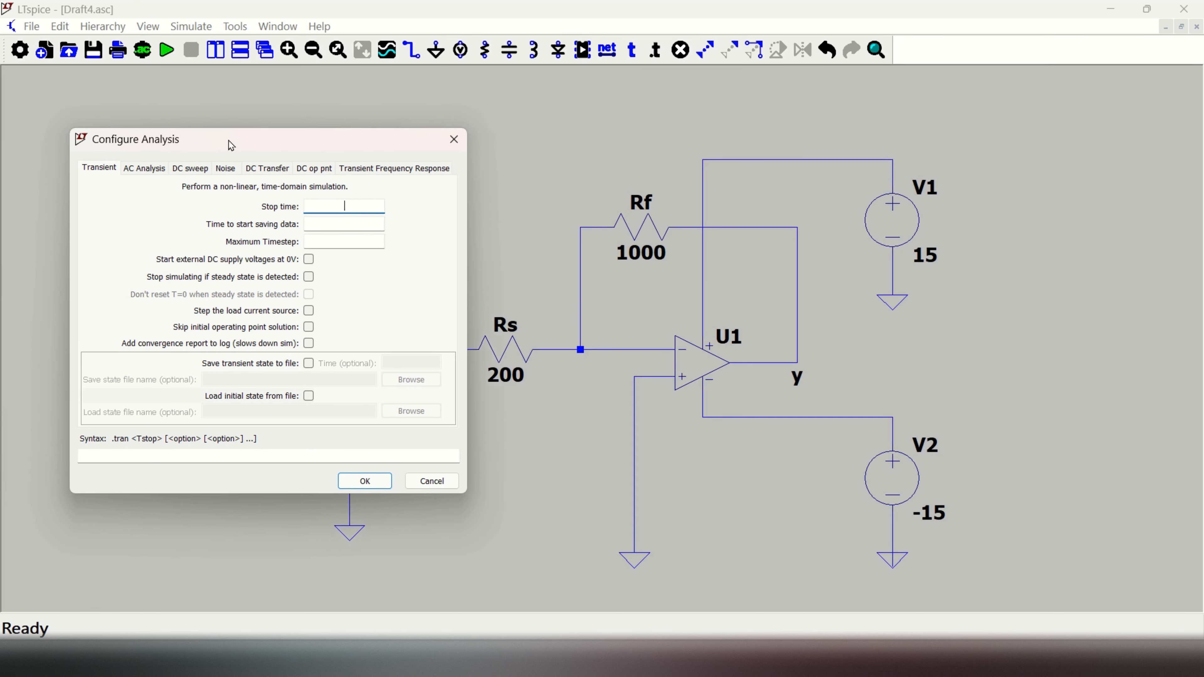
pyautogui.click(344, 207)
pyautogui.write('0.001')
pyautogui.click(309, 260)
pyautogui.click(368, 482)
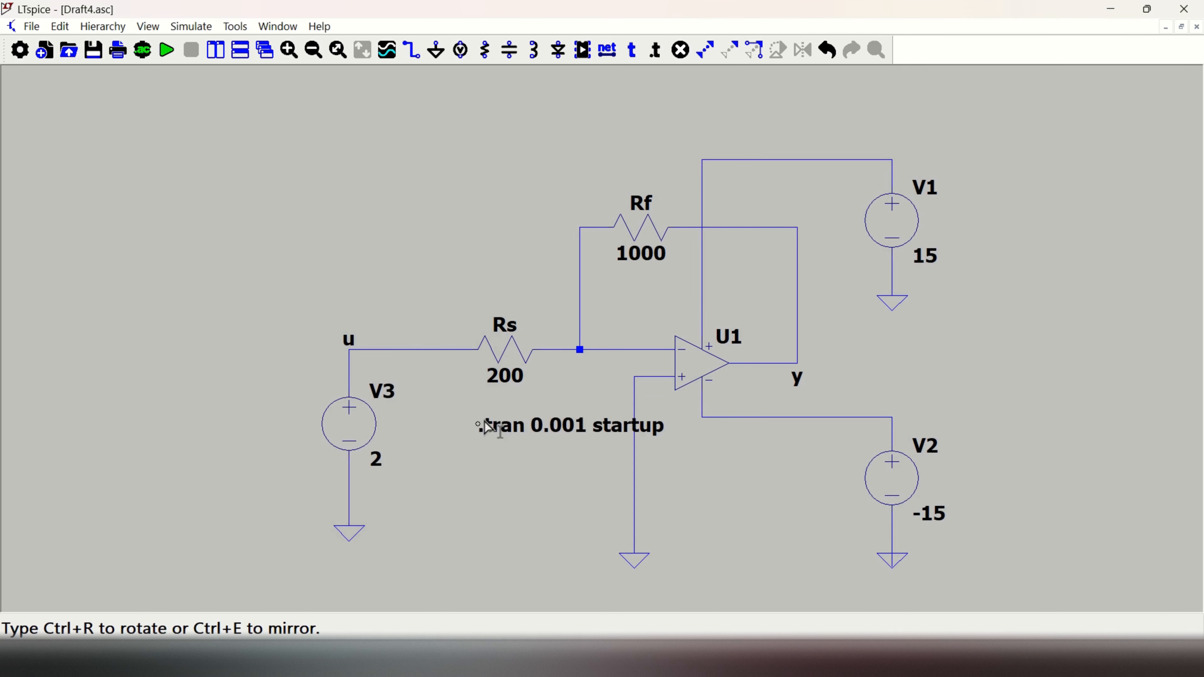
pyautogui.click(167, 208)
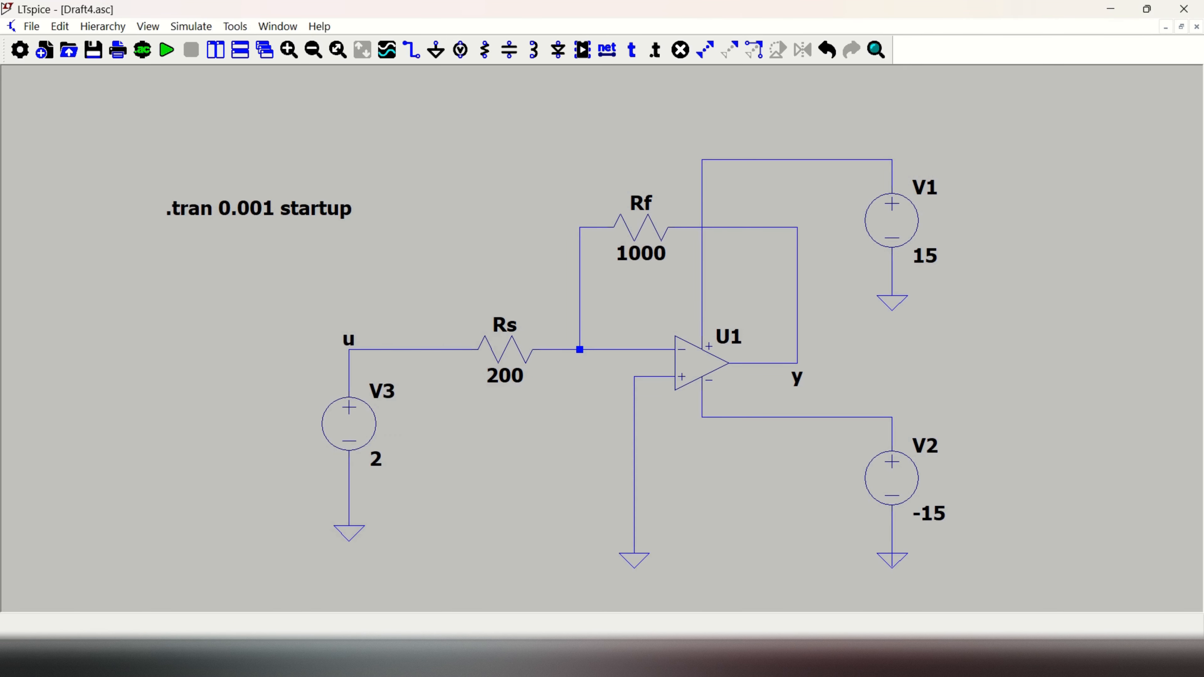
# Step: Run the transient simulation and plot the output voltage V(y)
pyautogui.rightClick(282, 245)
pyautogui.click(245, 251)
pyautogui.click(167, 49)
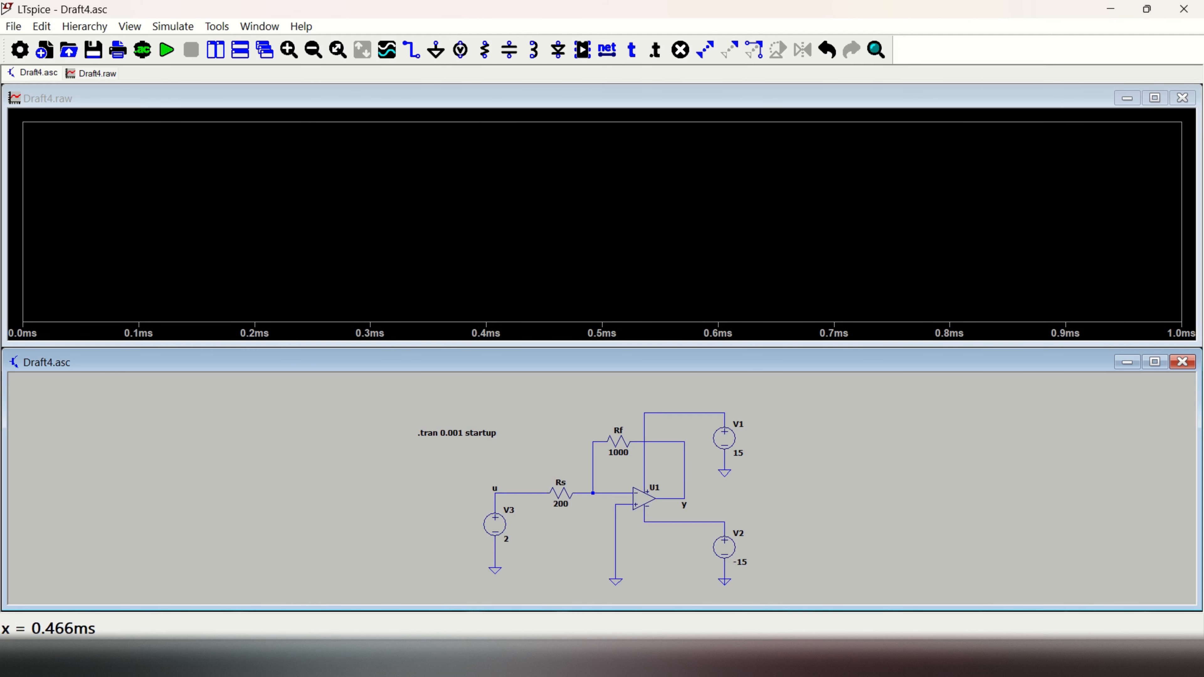
pyautogui.rightClick(576, 171)
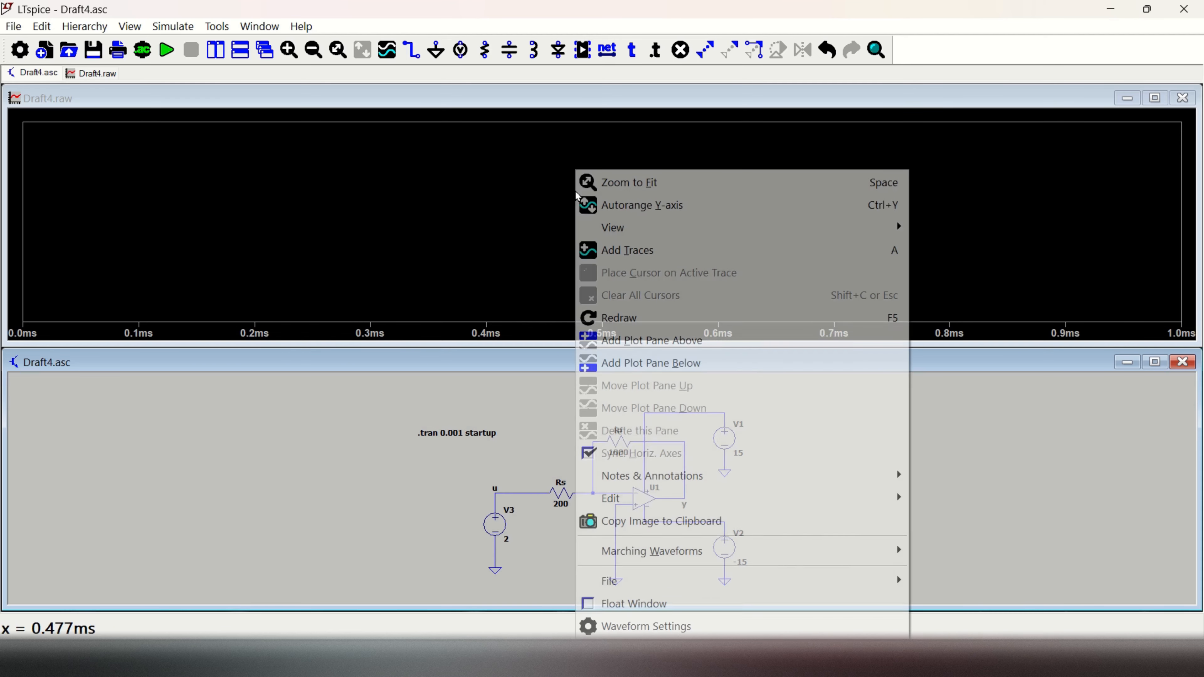
pyautogui.click(650, 256)
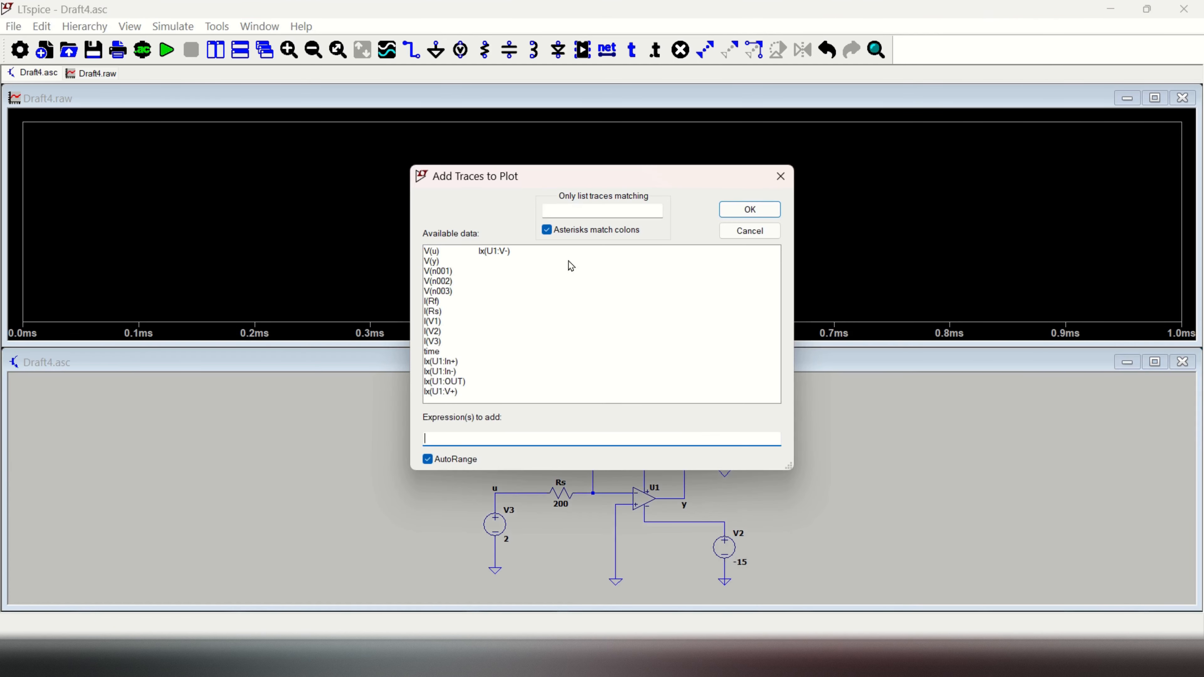
pyautogui.click(432, 262)
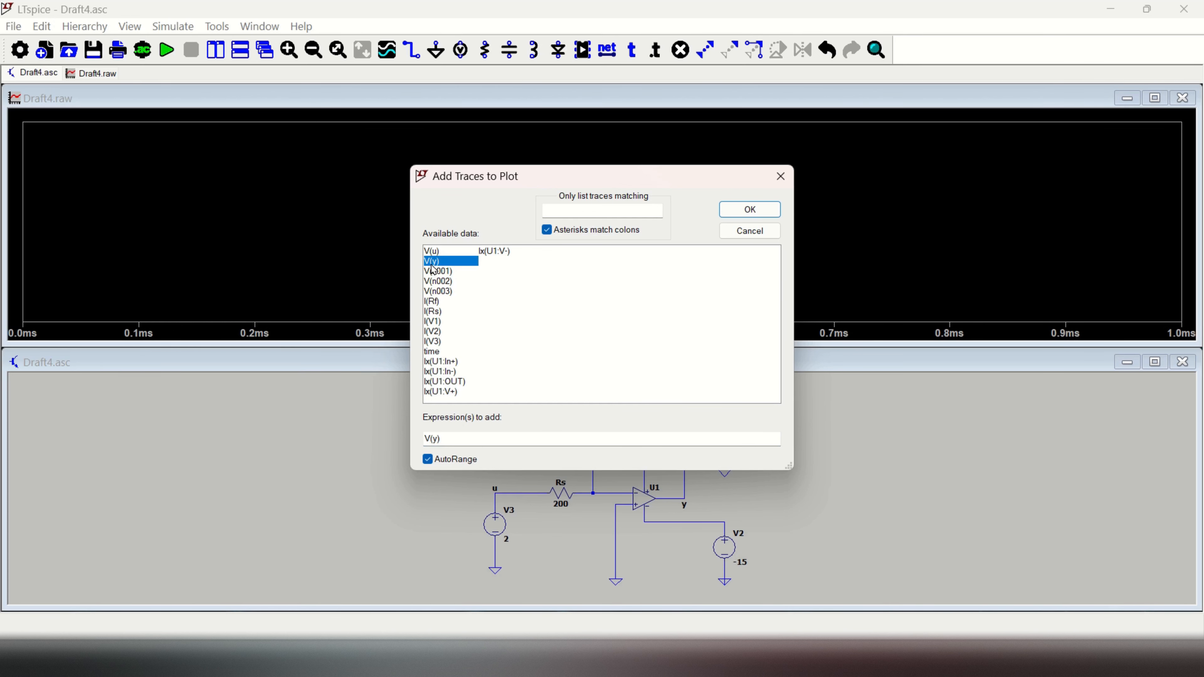
pyautogui.click(750, 209)
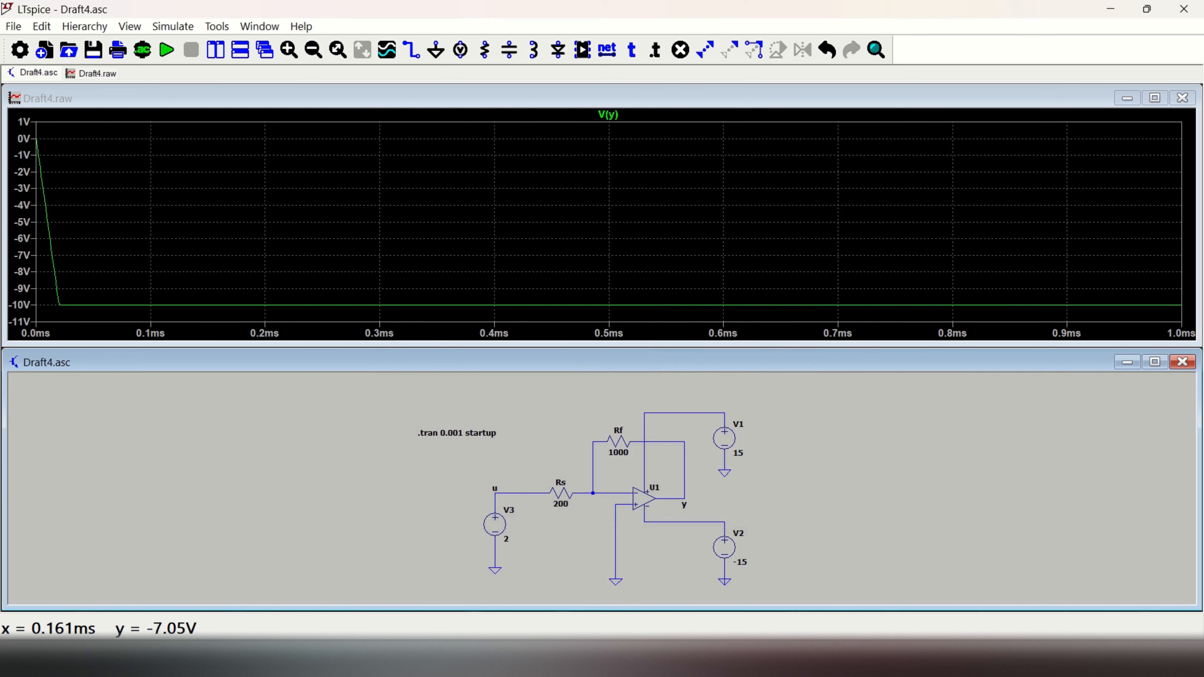
# Step: Add the input voltage V(u) to the same plot and colour its trace magenta
pyautogui.rightClick(591, 182)
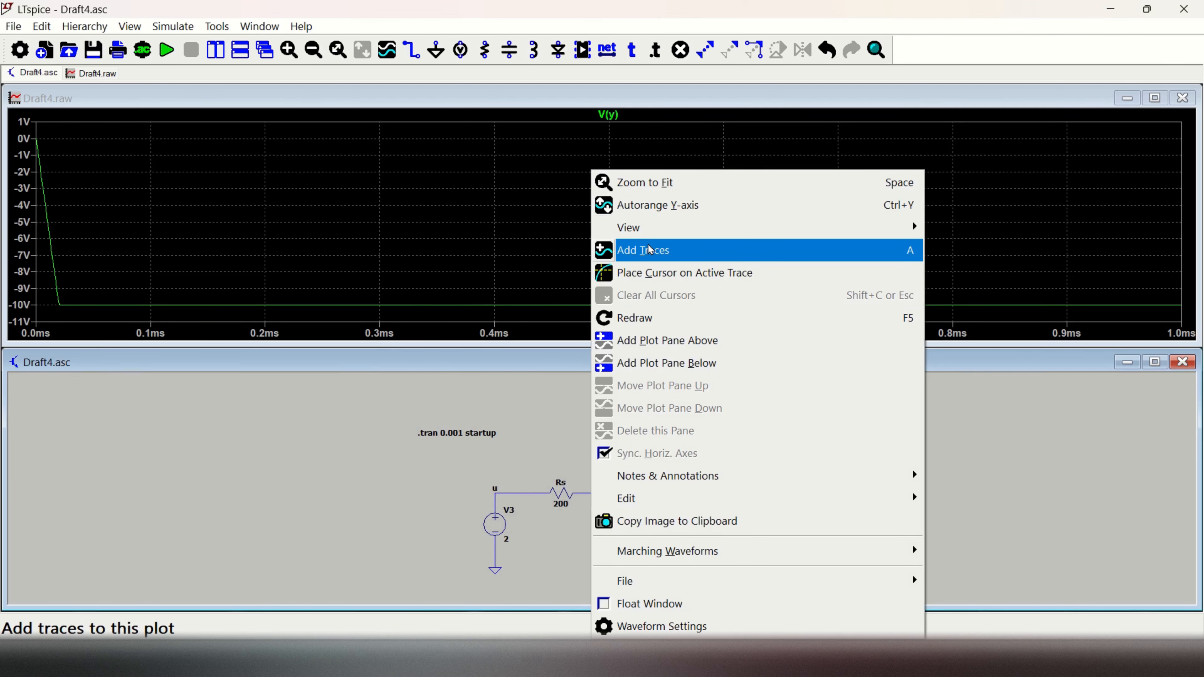
pyautogui.click(654, 247)
pyautogui.click(432, 251)
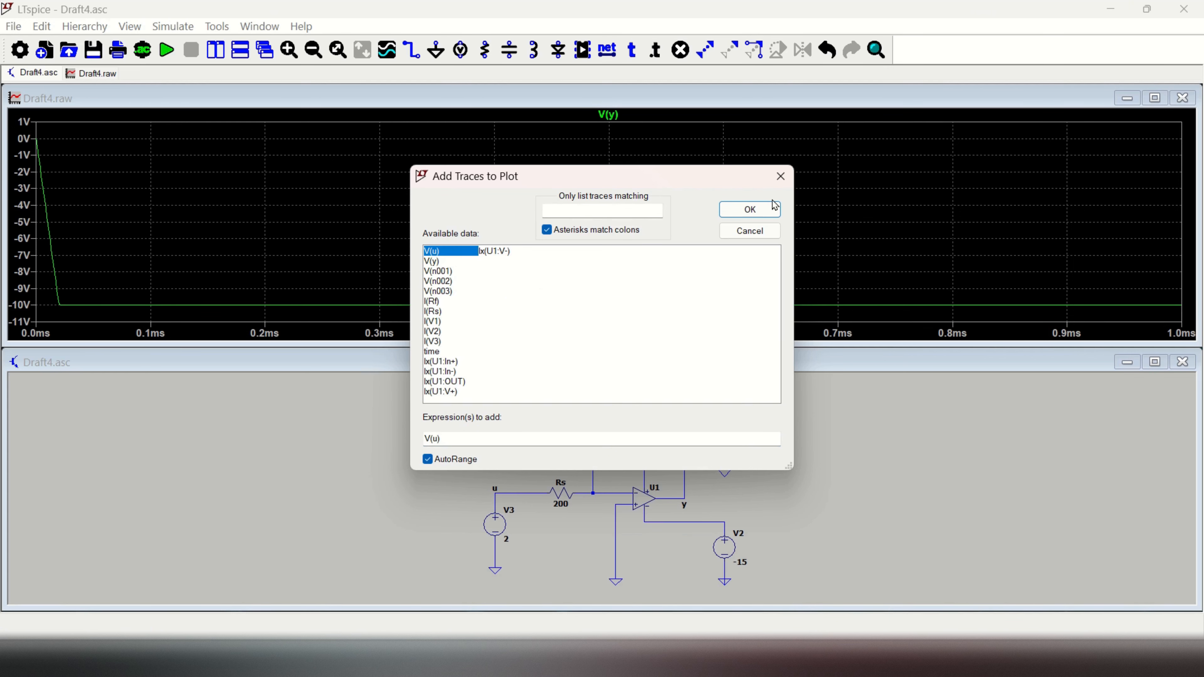
pyautogui.click(749, 210)
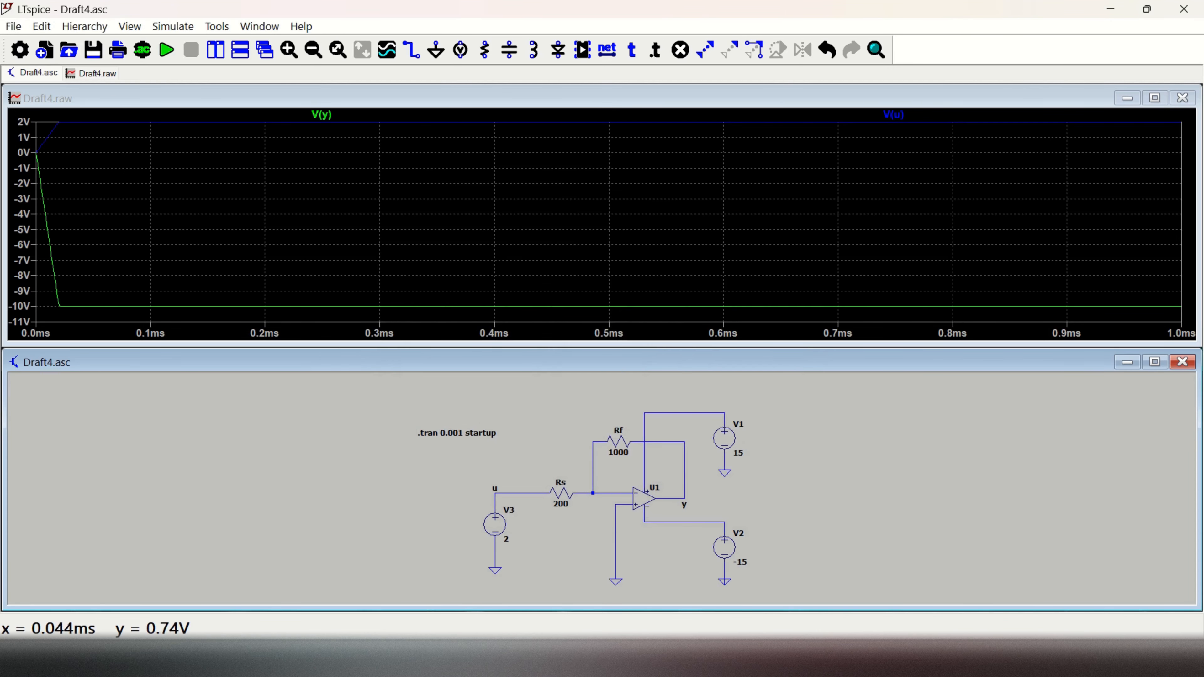
pyautogui.rightClick(893, 116)
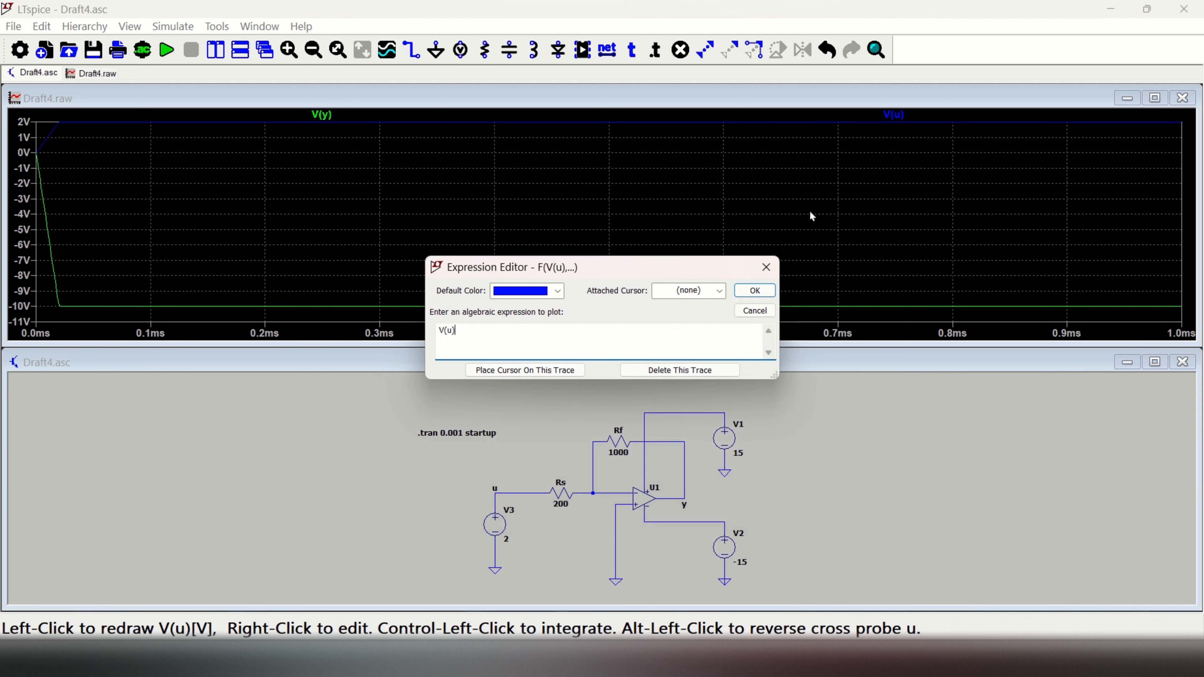
pyautogui.click(557, 291)
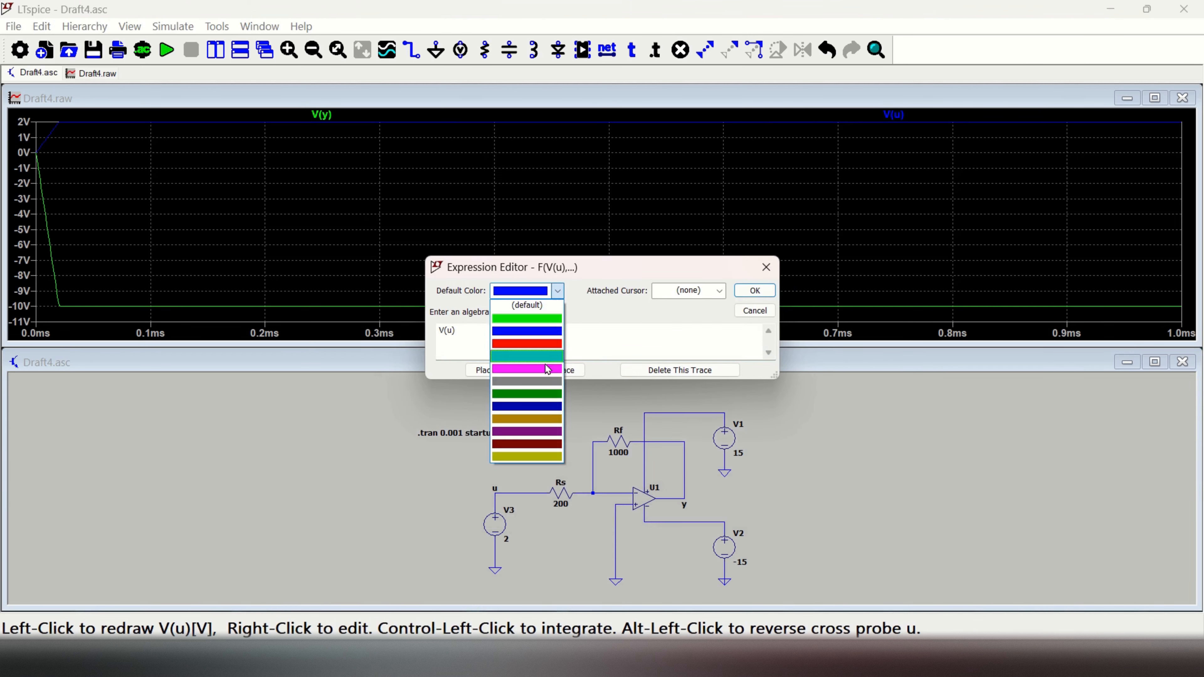
pyautogui.click(548, 369)
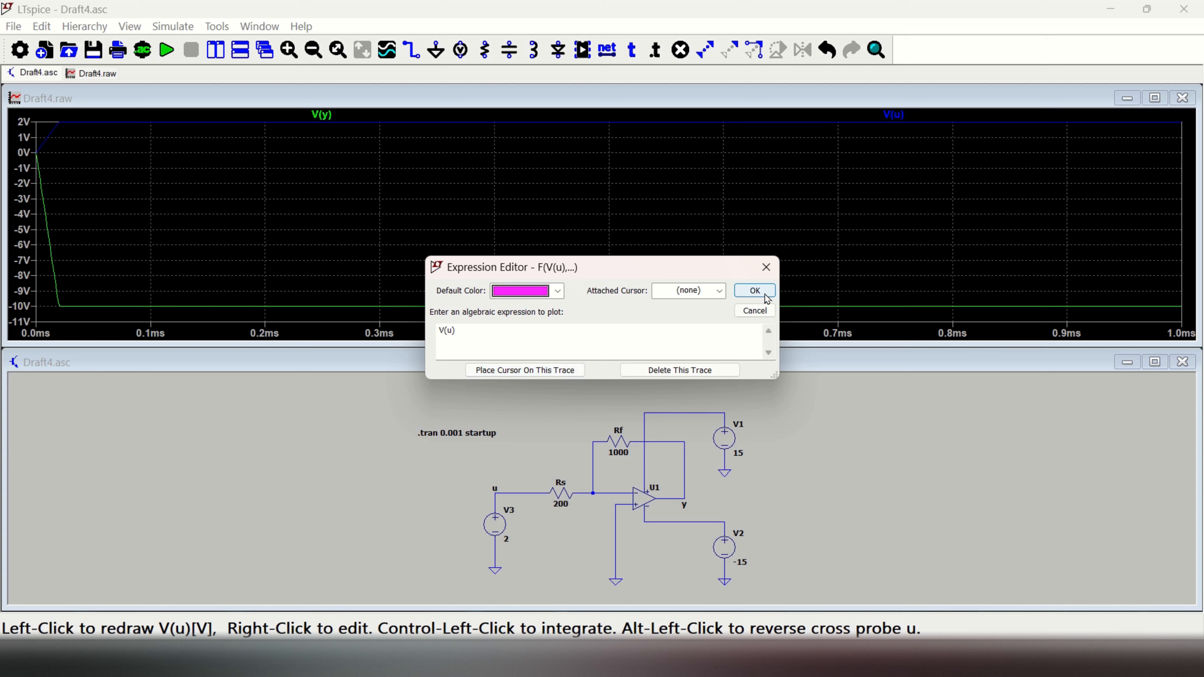
pyautogui.click(755, 291)
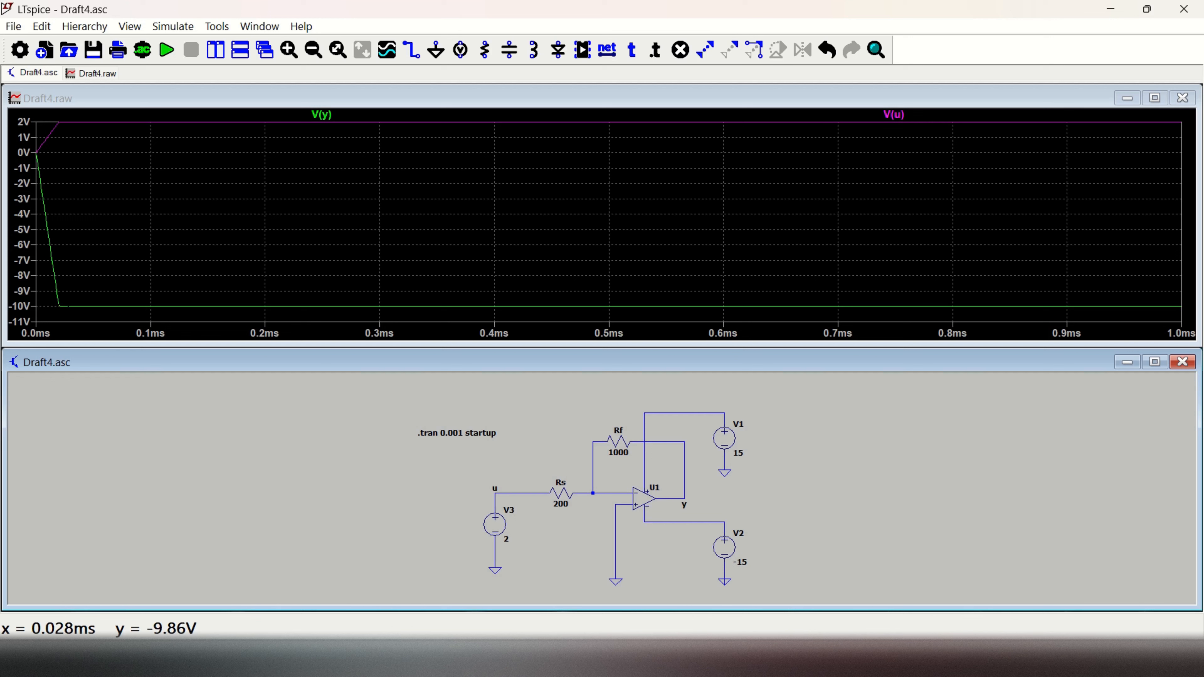
# Step: Set the input source V3 to a DC value of 5 V and rerun the simulation
pyautogui.rightClick(503, 523)
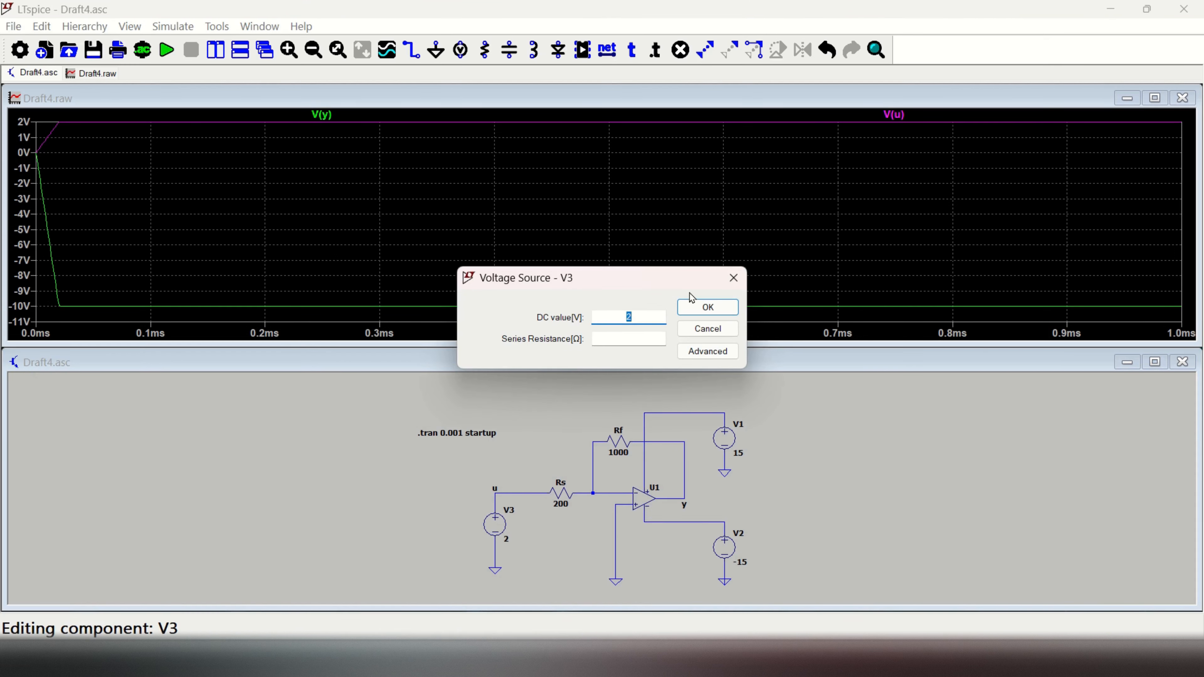
pyautogui.write('5')
pyautogui.click(719, 311)
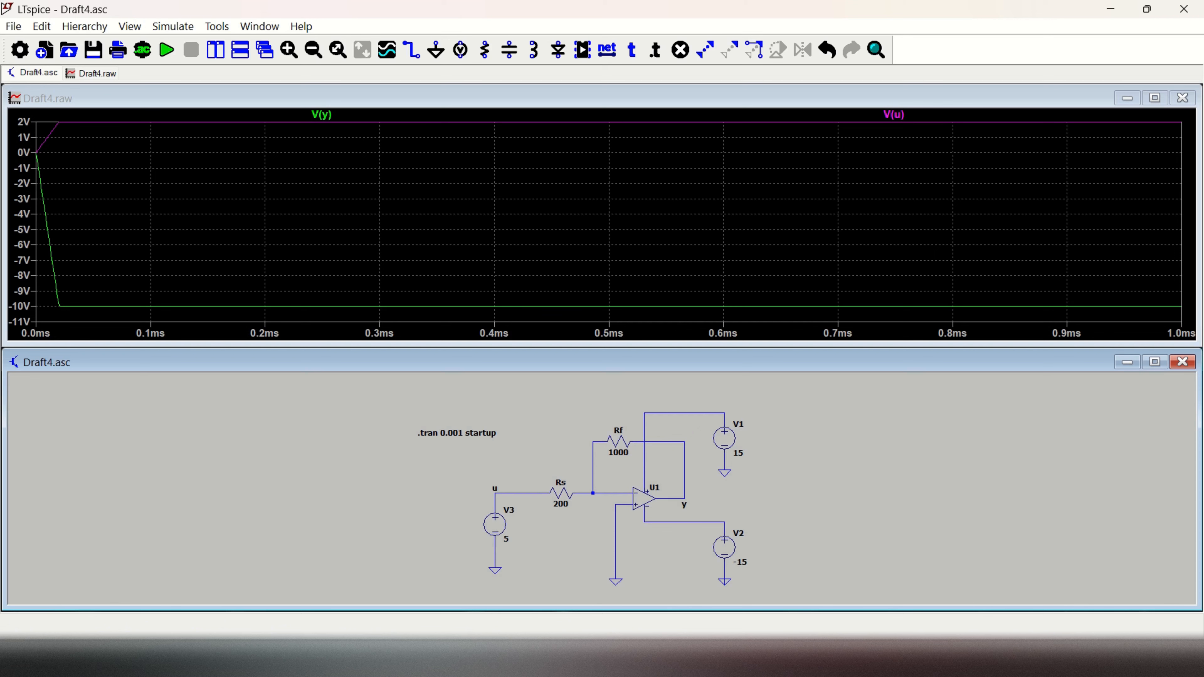
pyautogui.rightClick(796, 474)
pyautogui.press('Escape')
pyautogui.click(167, 50)
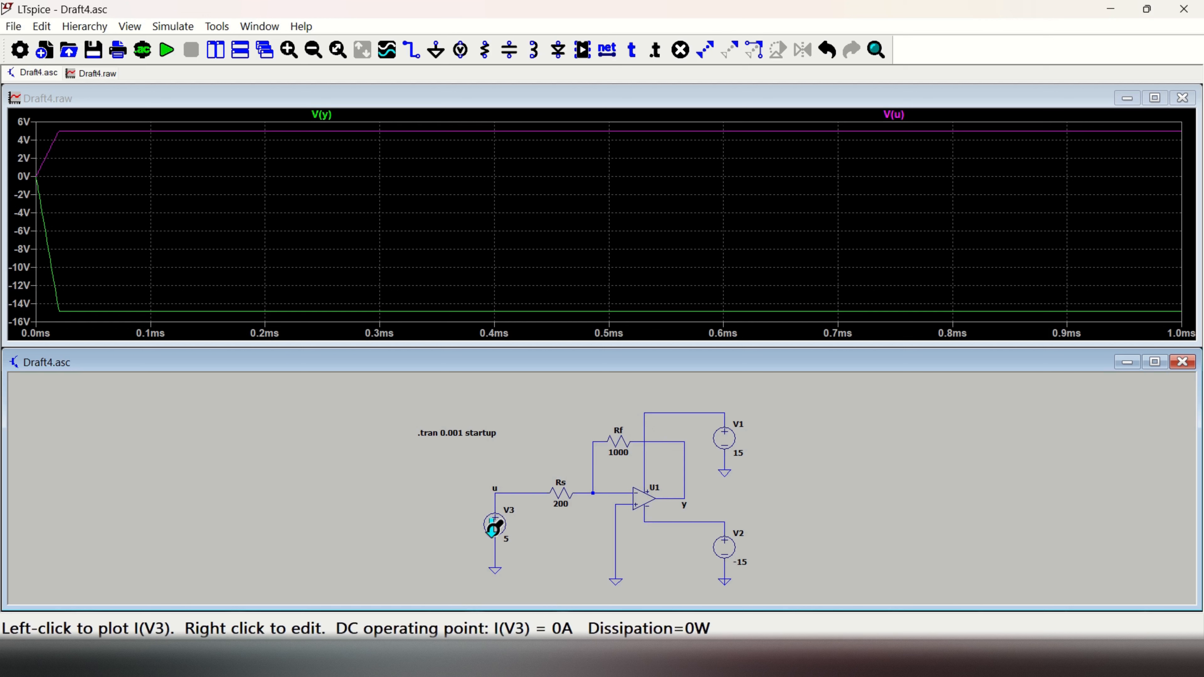
# Step: Turn the input source V3 into a sine source with DC offset 0 V, amplitude 2 V and frequency 1000 Hz
pyautogui.rightClick(525, 538)
pyautogui.rightClick(500, 530)
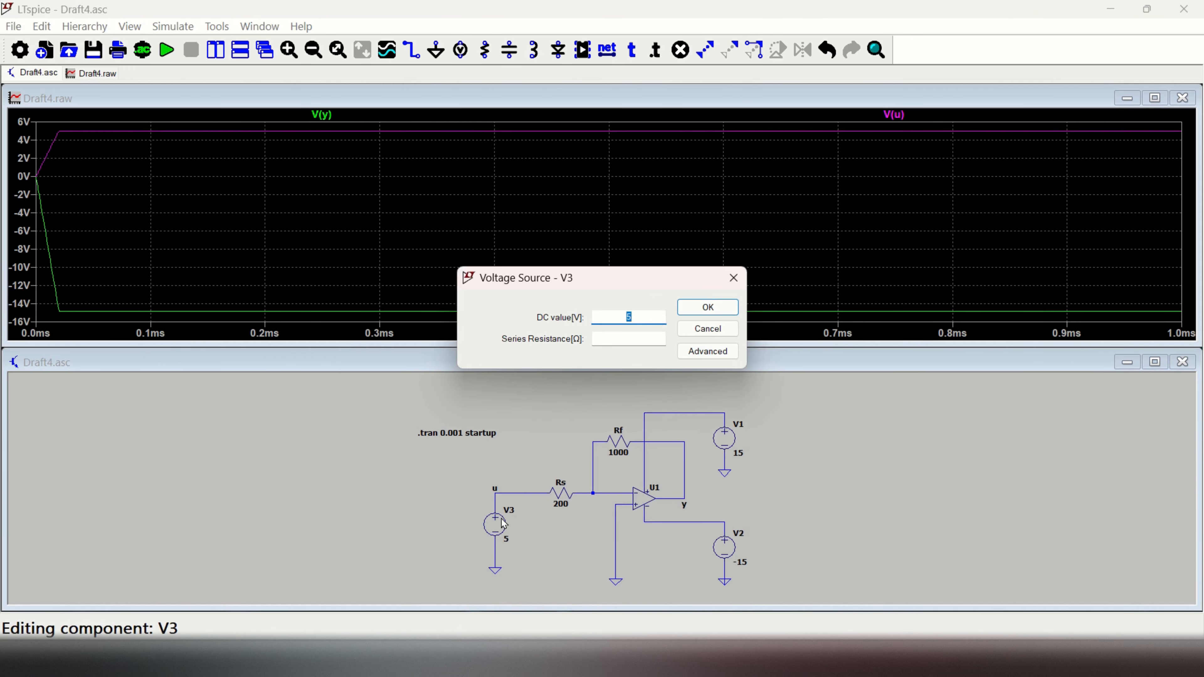
pyautogui.click(708, 351)
pyautogui.click(407, 217)
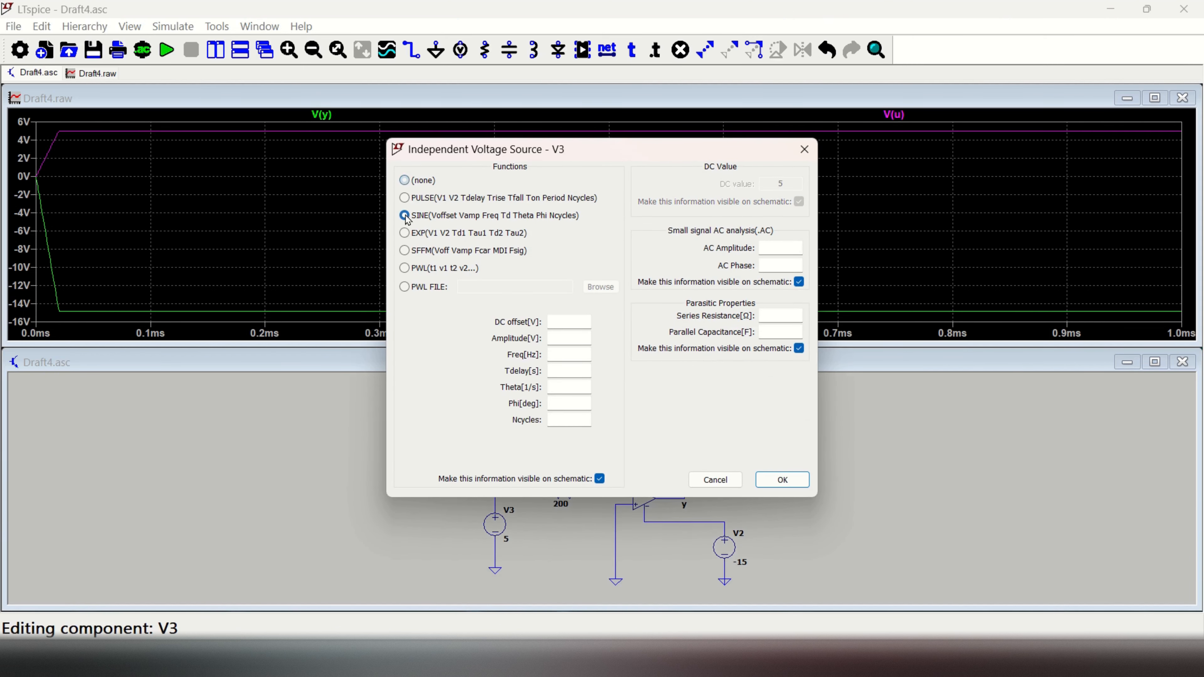
pyautogui.click(581, 323)
pyautogui.write('2')
pyautogui.click(576, 355)
pyautogui.write('1000')
pyautogui.click(781, 480)
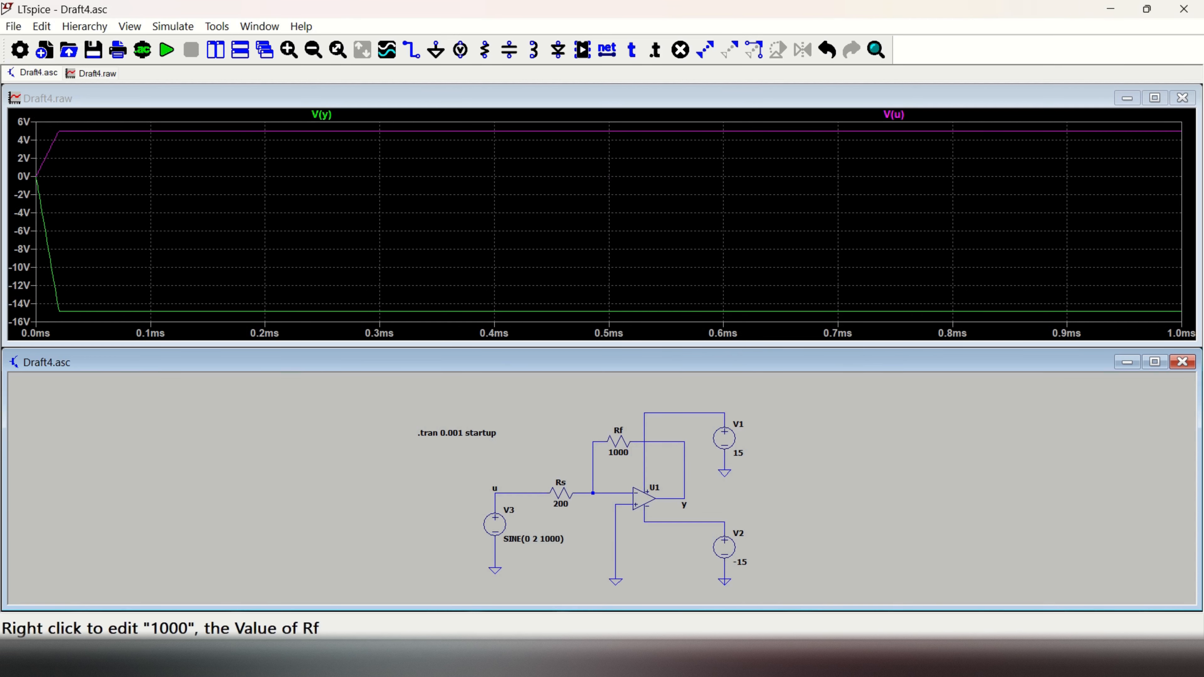
# Step: Rerun the transient simulation with the sine-wave input
pyautogui.rightClick(277, 146)
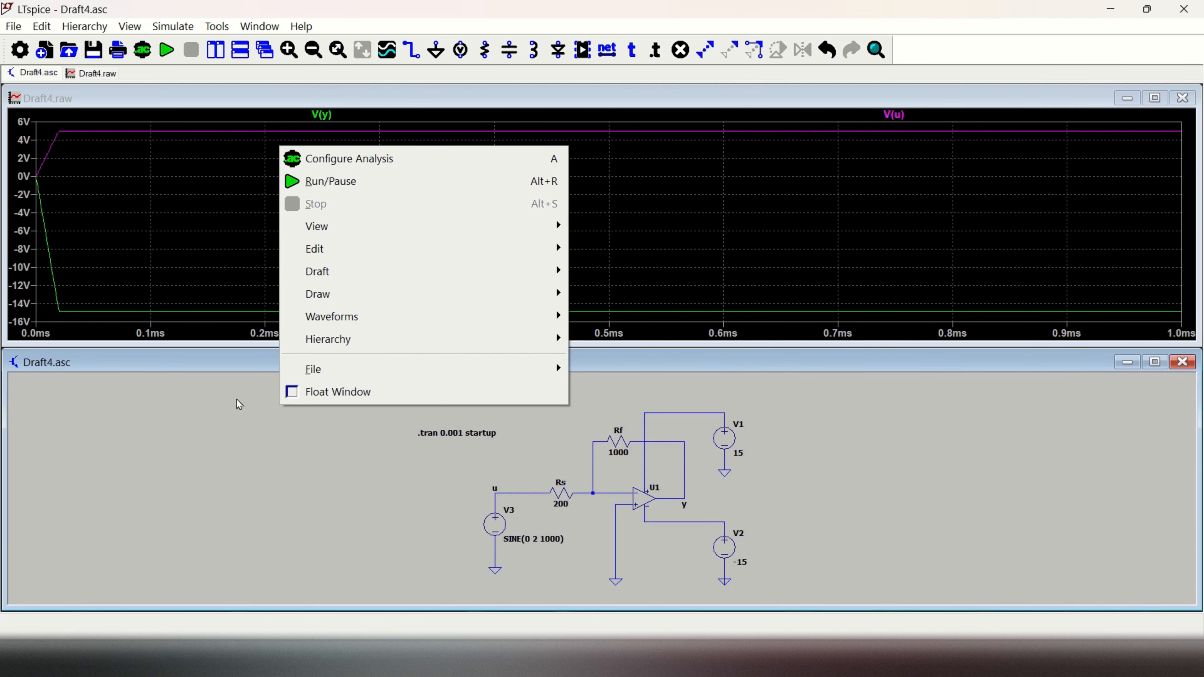
pyautogui.click(239, 403)
pyautogui.click(166, 49)
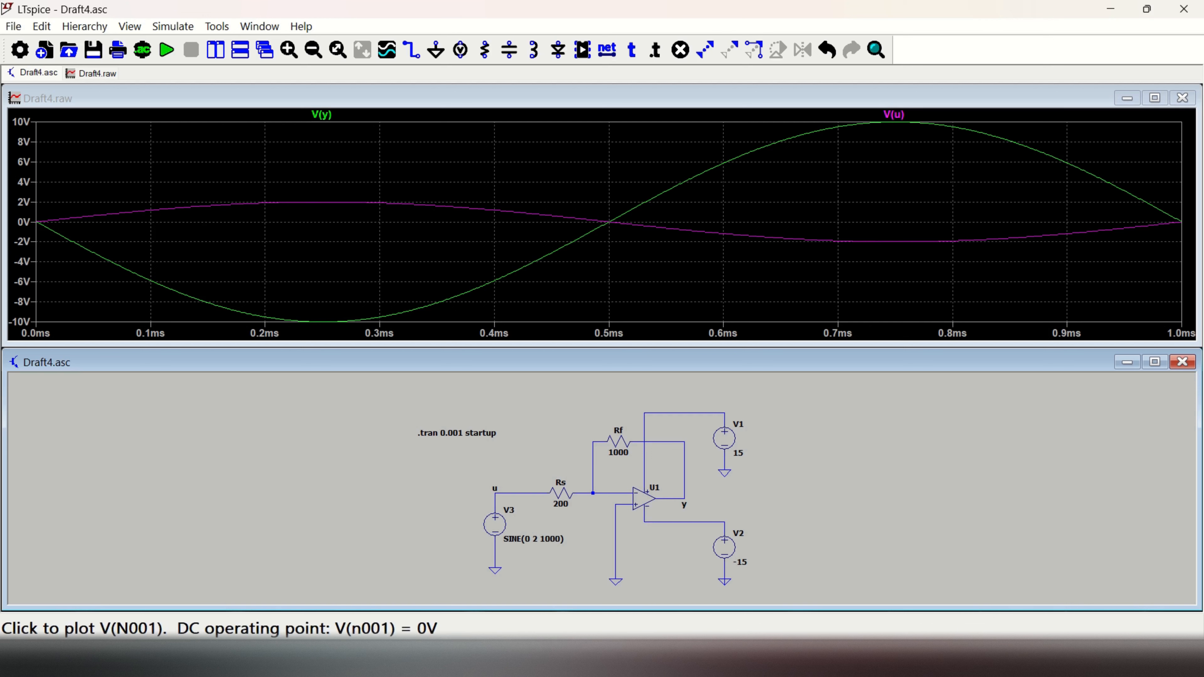
# Step: Set the transient analysis stop time to 0.01 and rerun the simulation
pyautogui.rightClick(453, 437)
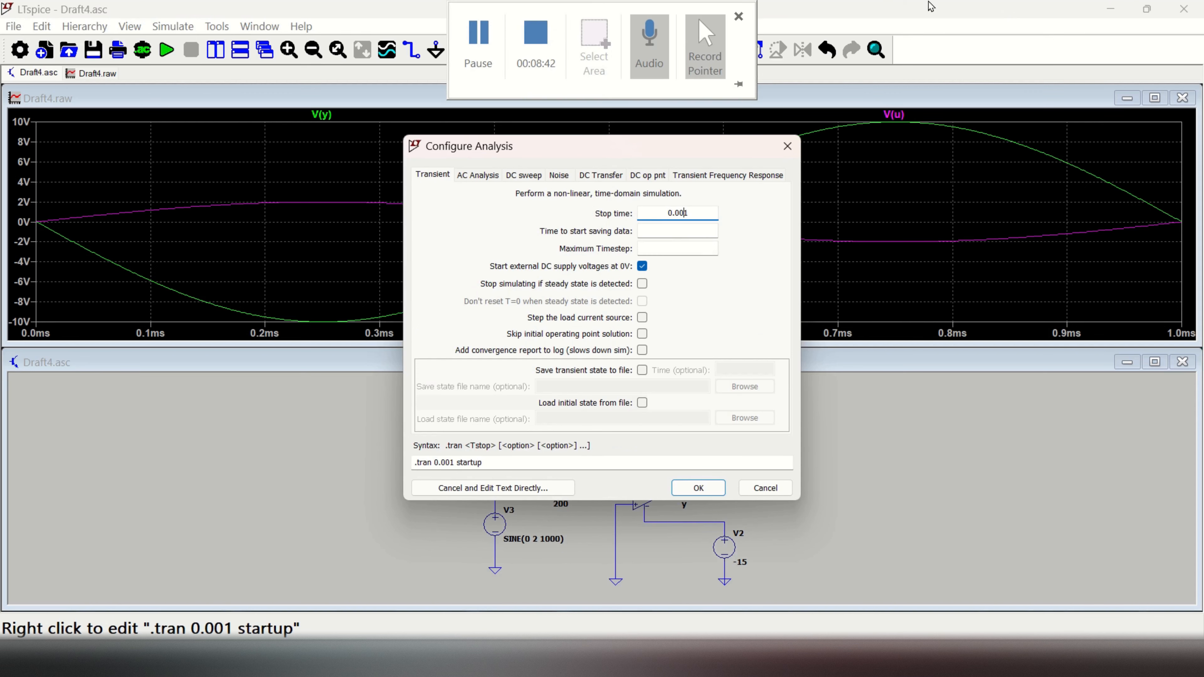
pyautogui.press('BackSpace')
pyautogui.click(701, 490)
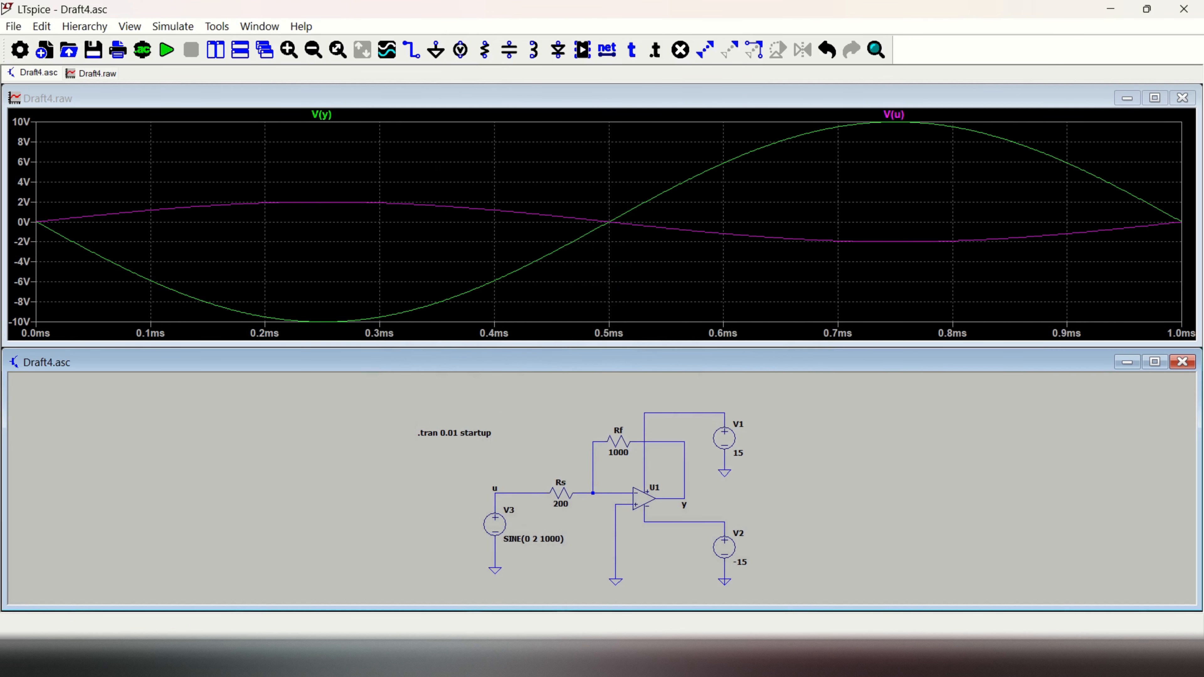
pyautogui.click(170, 56)
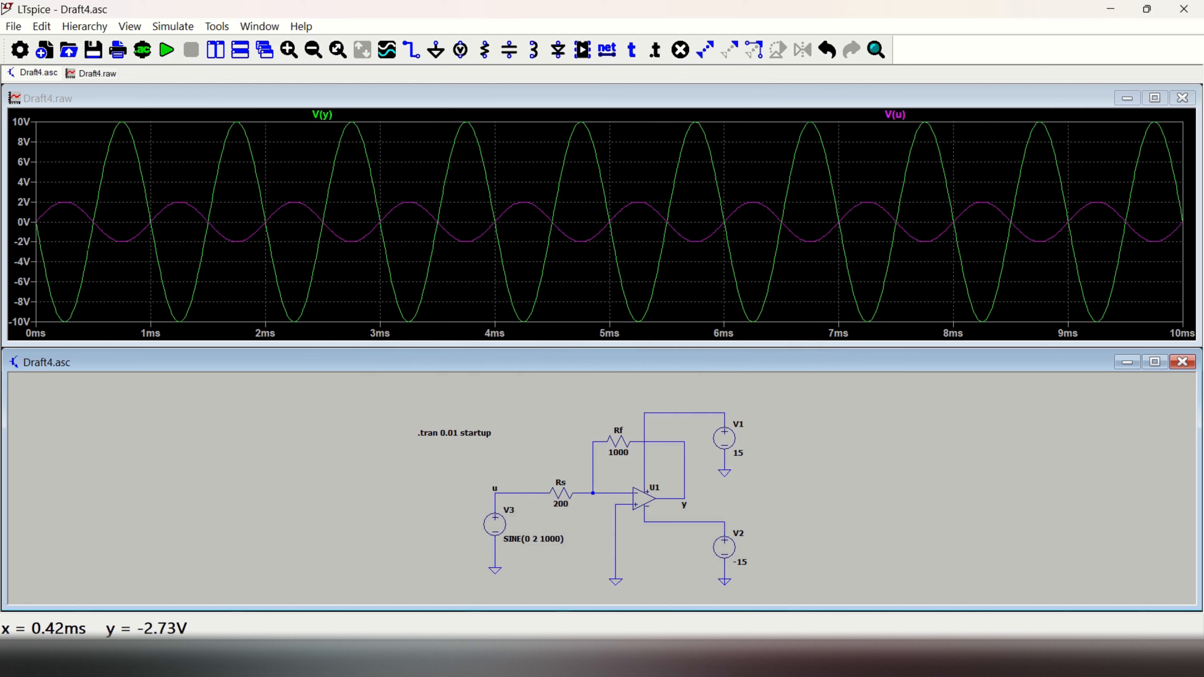